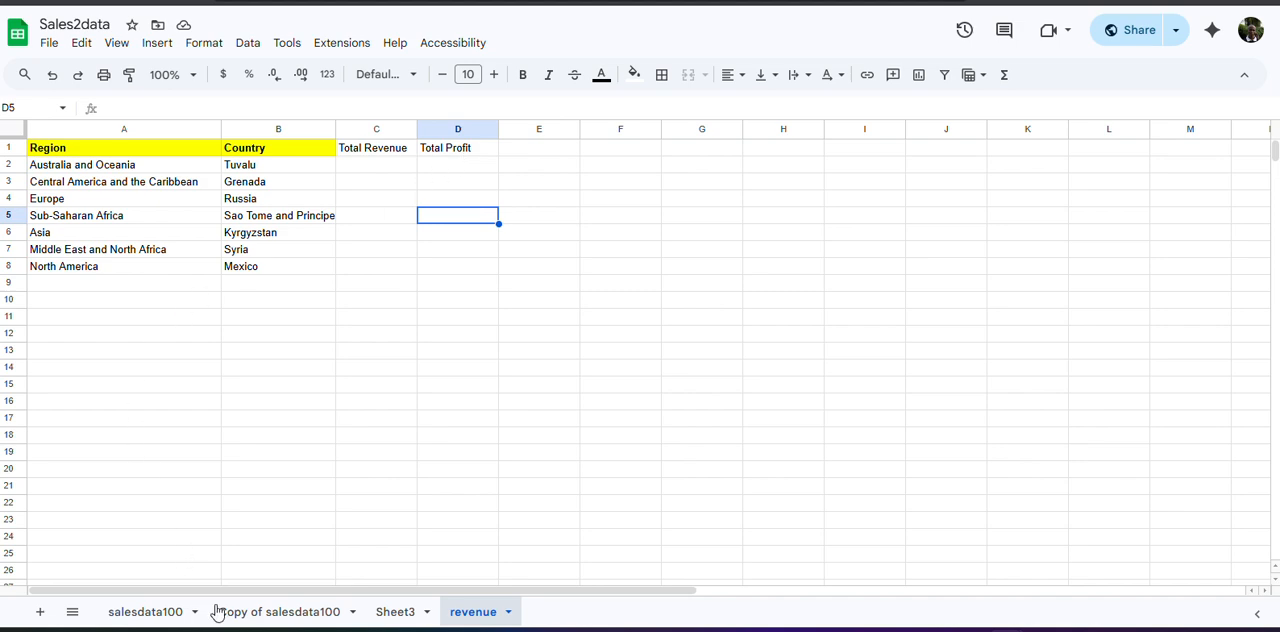
Review the sales data on the Copy of salesdata100 sheet and the regional summary on Sheet3.
{"action": "left_click", "coordinate": [253, 617]}
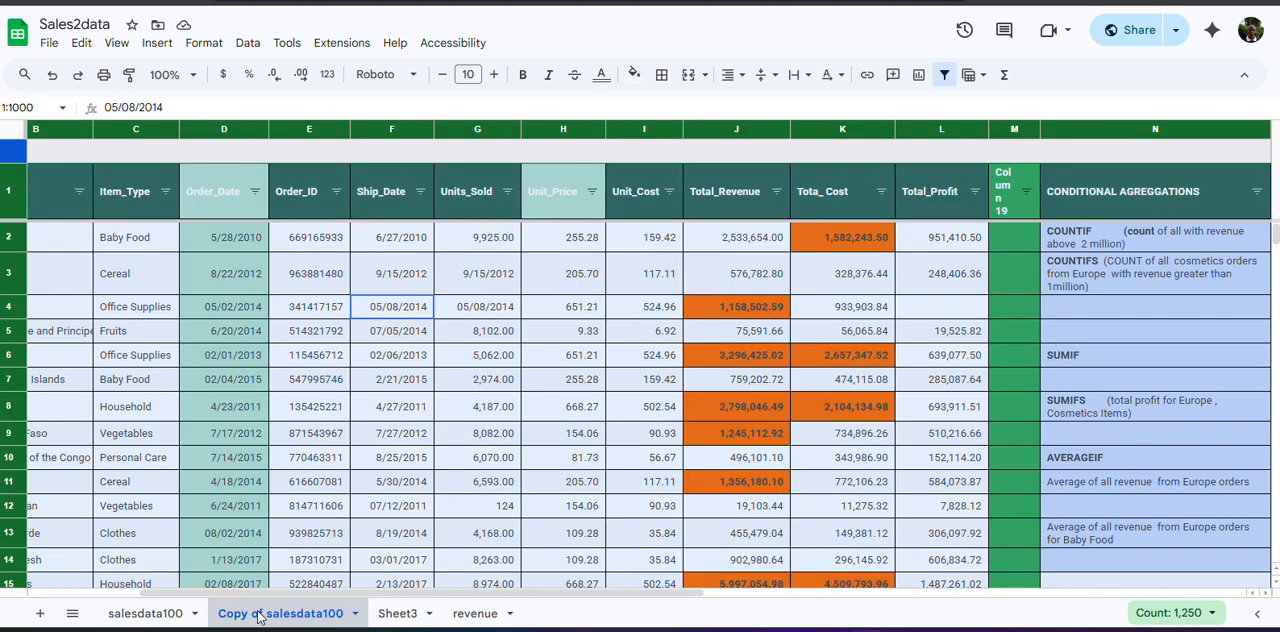
{"action": "left_click", "coordinate": [408, 615]}
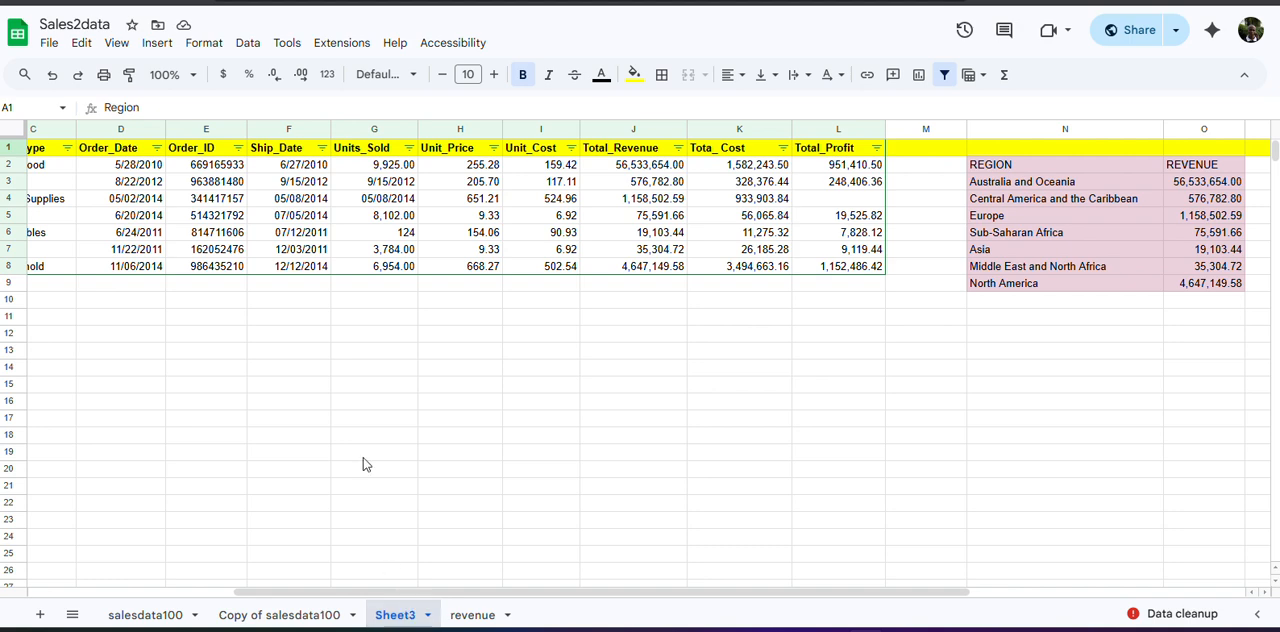
{"action": "left_click_drag", "start_coordinate": [457, 592], "coordinate": [158, 561]}
{"action": "scroll", "coordinate": [271, 551], "scroll_direction": "right", "scroll_amount": 5}
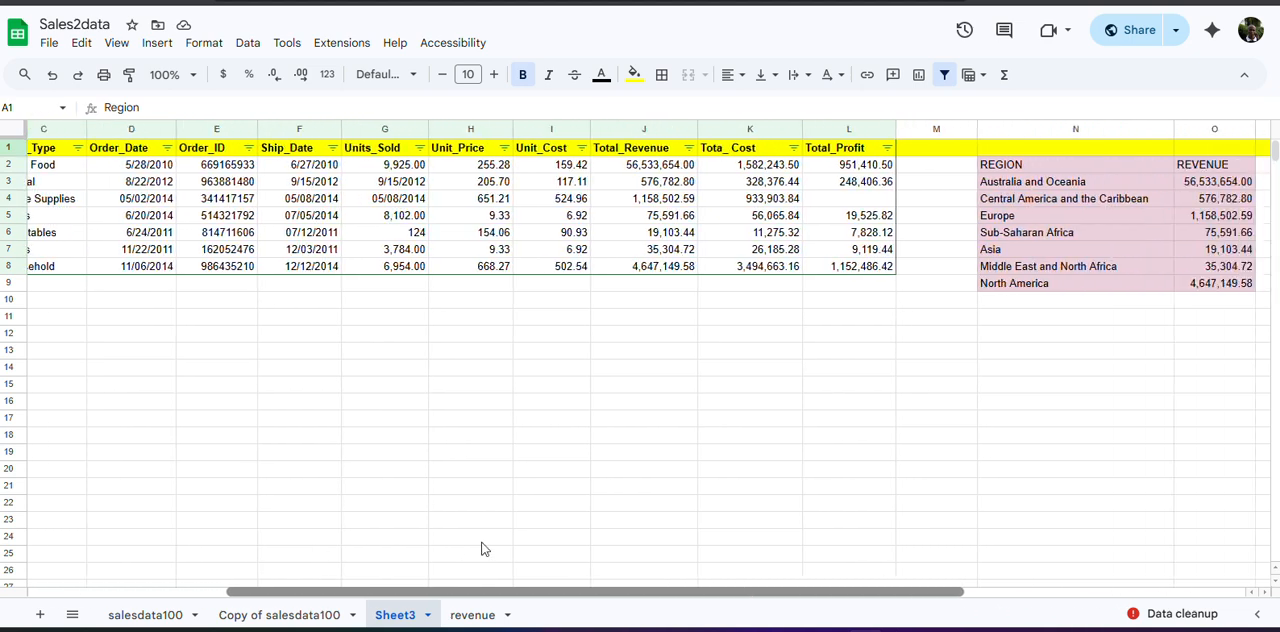
{"action": "scroll", "coordinate": [576, 551], "scroll_direction": "left", "scroll_amount": 5}
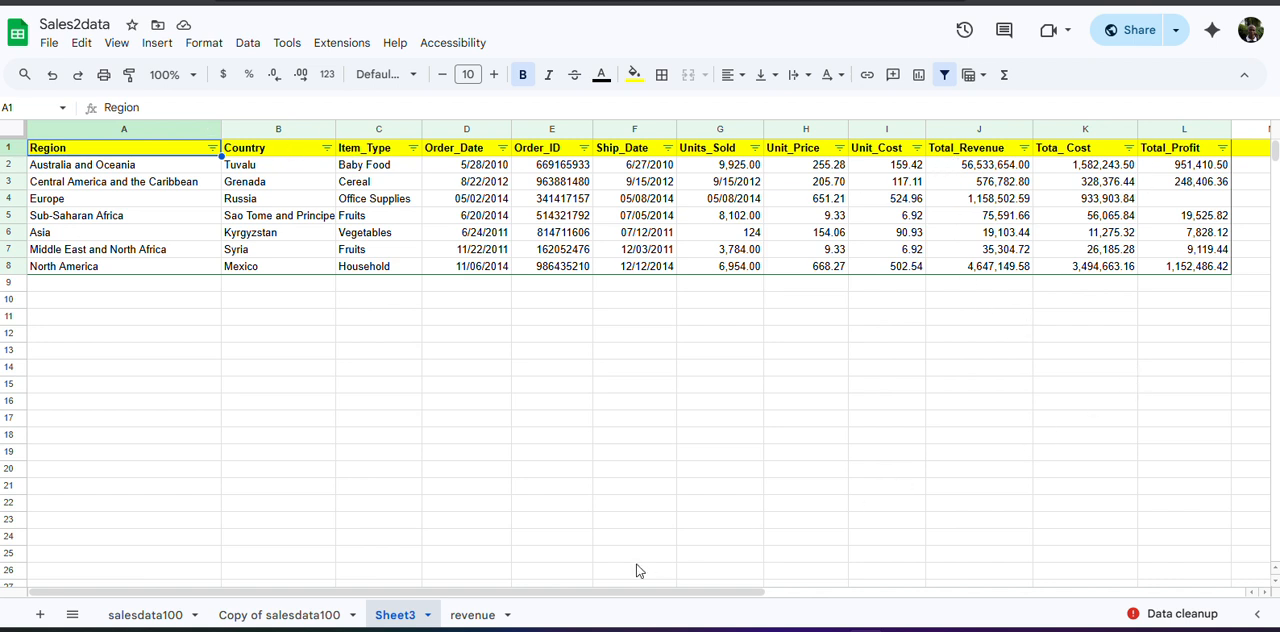
In cell C2 of the revenue sheet, start an XLOOKUP formula with the region in A2 as the search key.
{"action": "mouse_move", "coordinate": [475, 630]}
{"action": "left_click", "coordinate": [472, 614]}
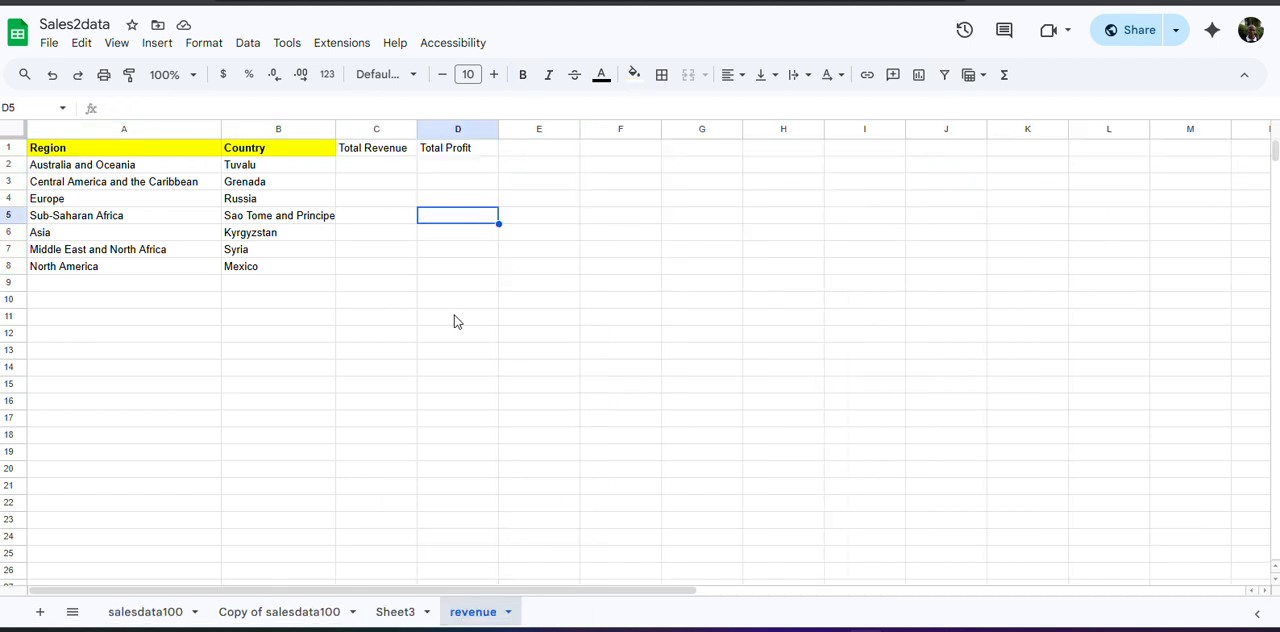
{"action": "left_click", "coordinate": [374, 167]}
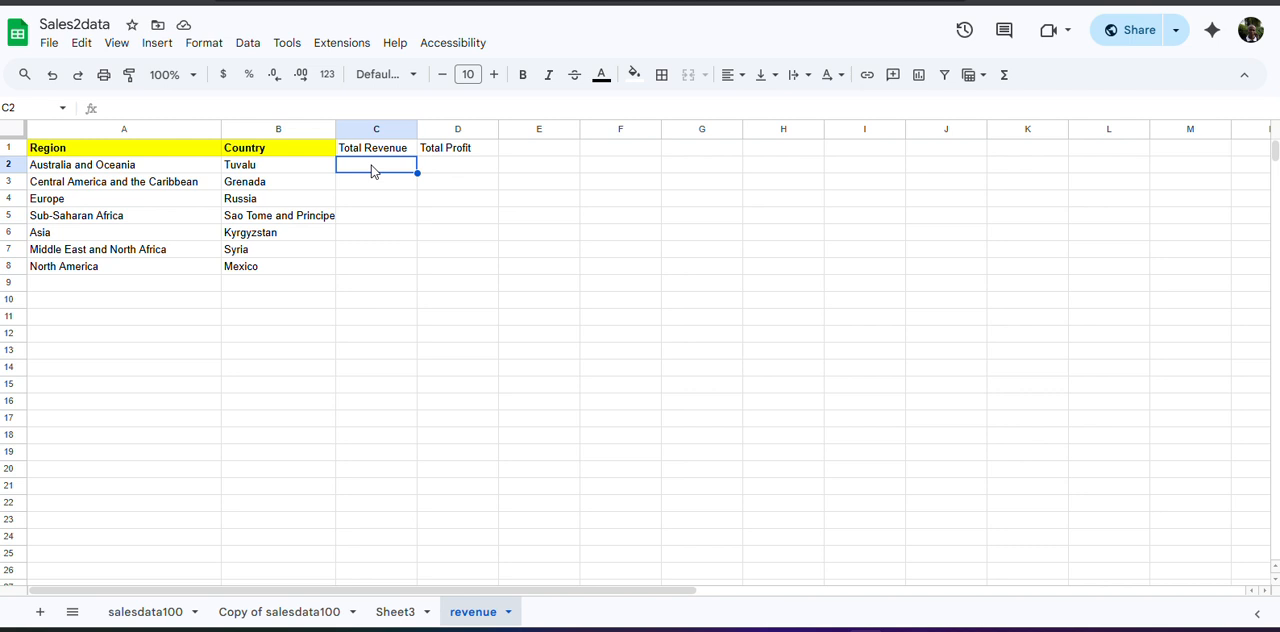
{"action": "type", "text": "="}
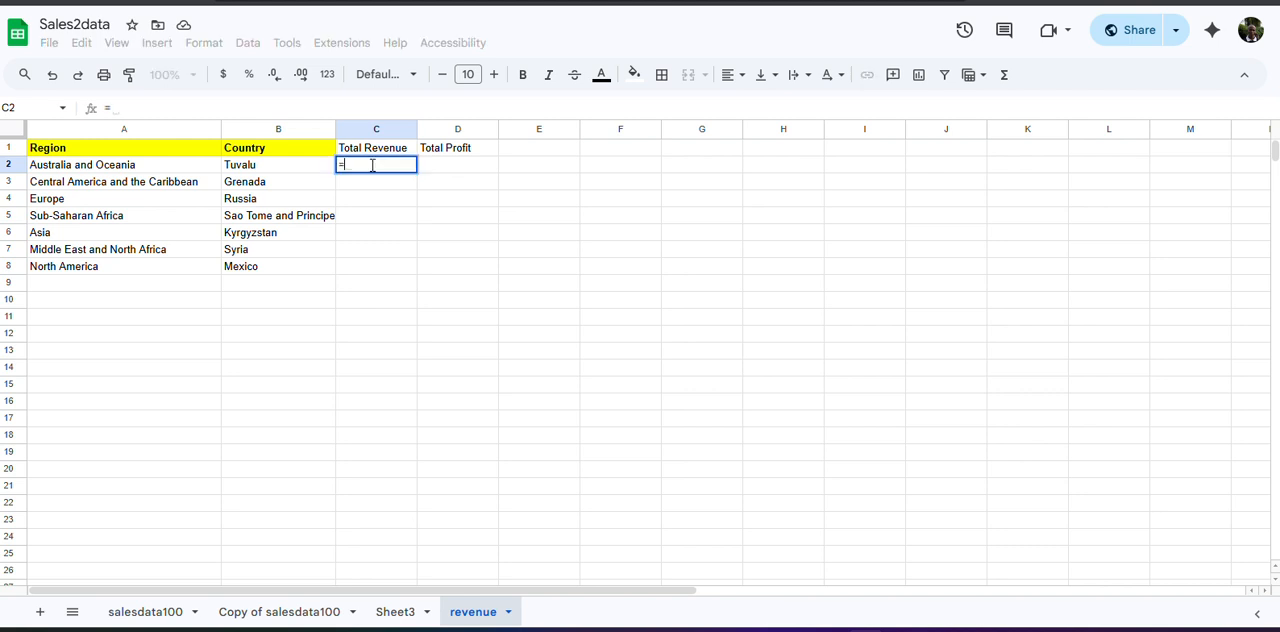
{"action": "type", "text": "xloo"}
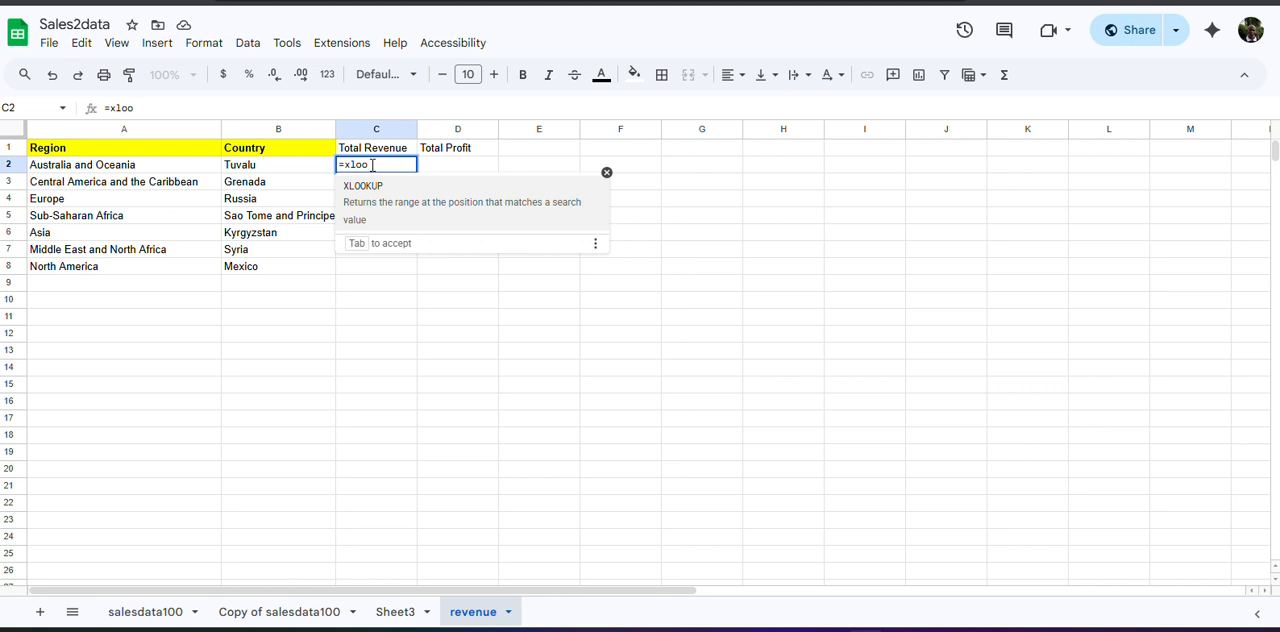
{"action": "key", "text": "Tab"}
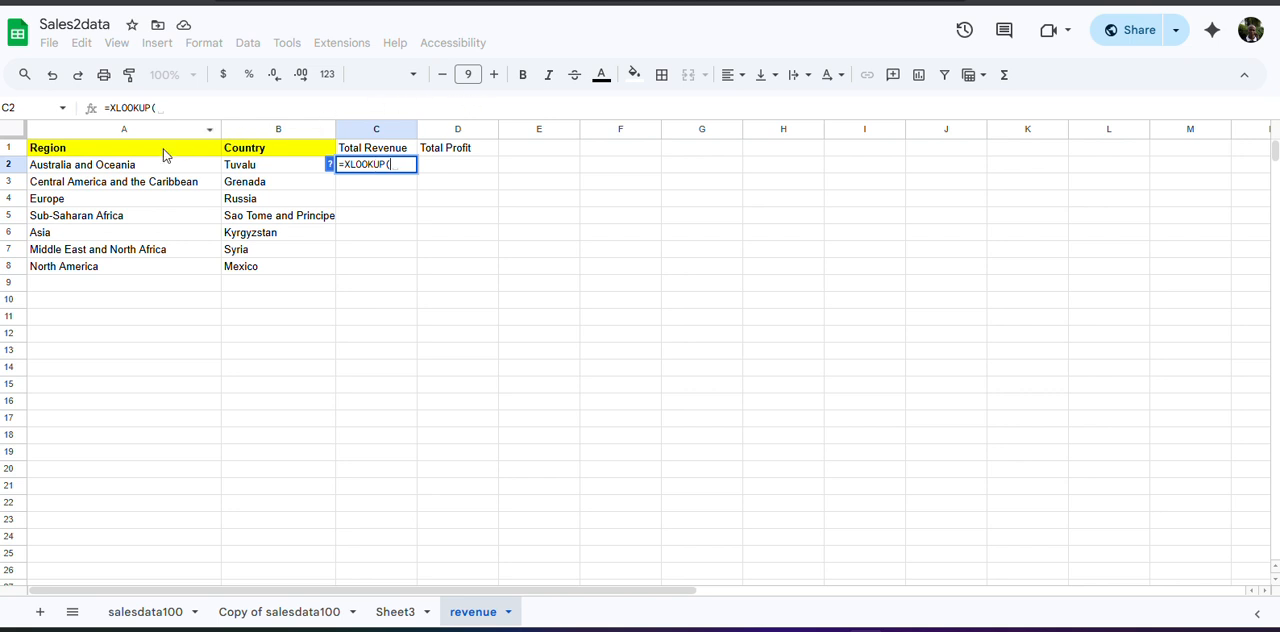
{"action": "left_click", "coordinate": [98, 170]}
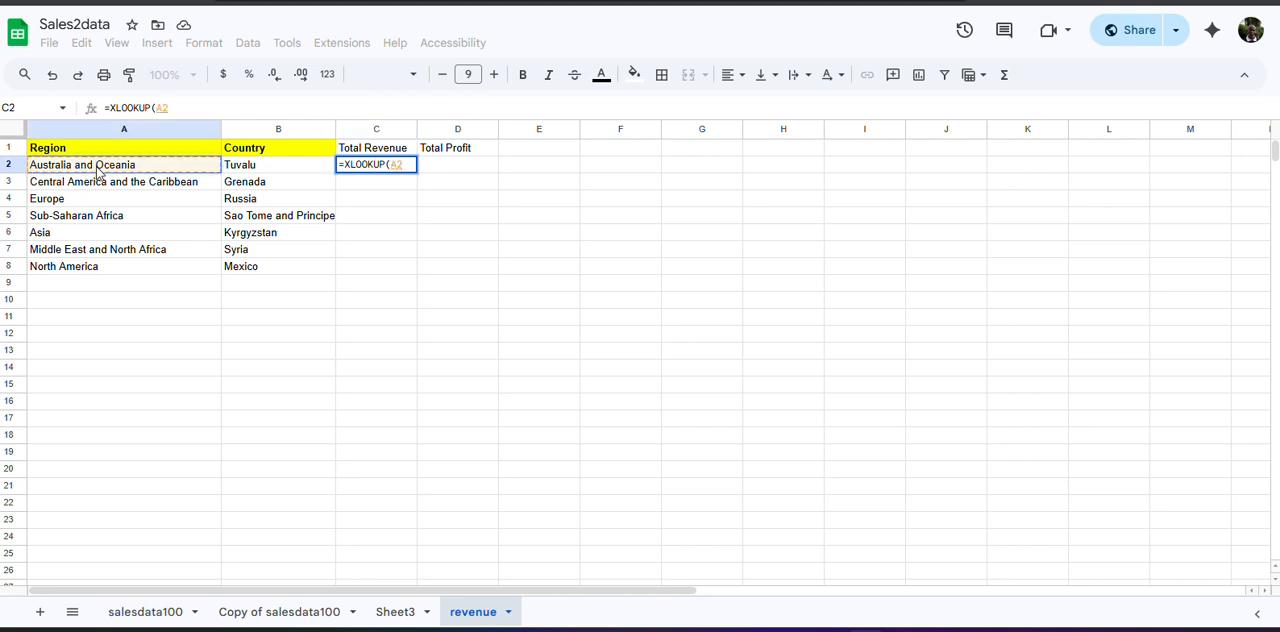
{"action": "type", "text": ","}
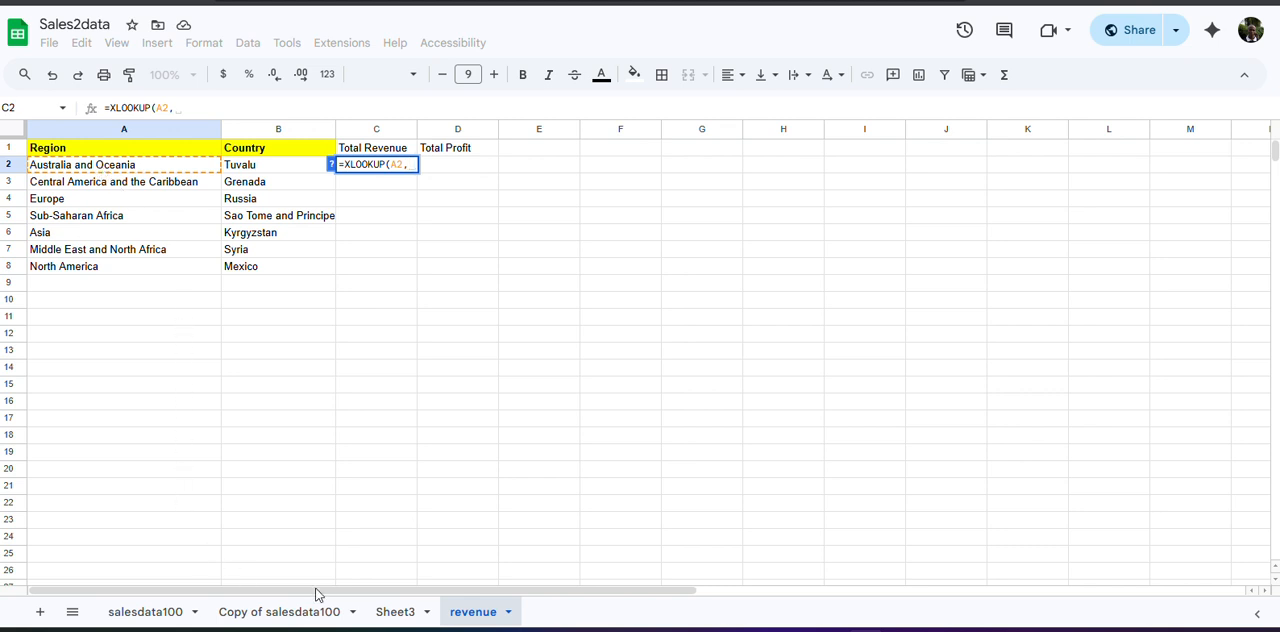
Use Sheet3's region cells A2:A8 as the XLOOKUP lookup range, locked as the absolute reference $A$2:$A$8.
{"action": "left_click", "coordinate": [394, 611]}
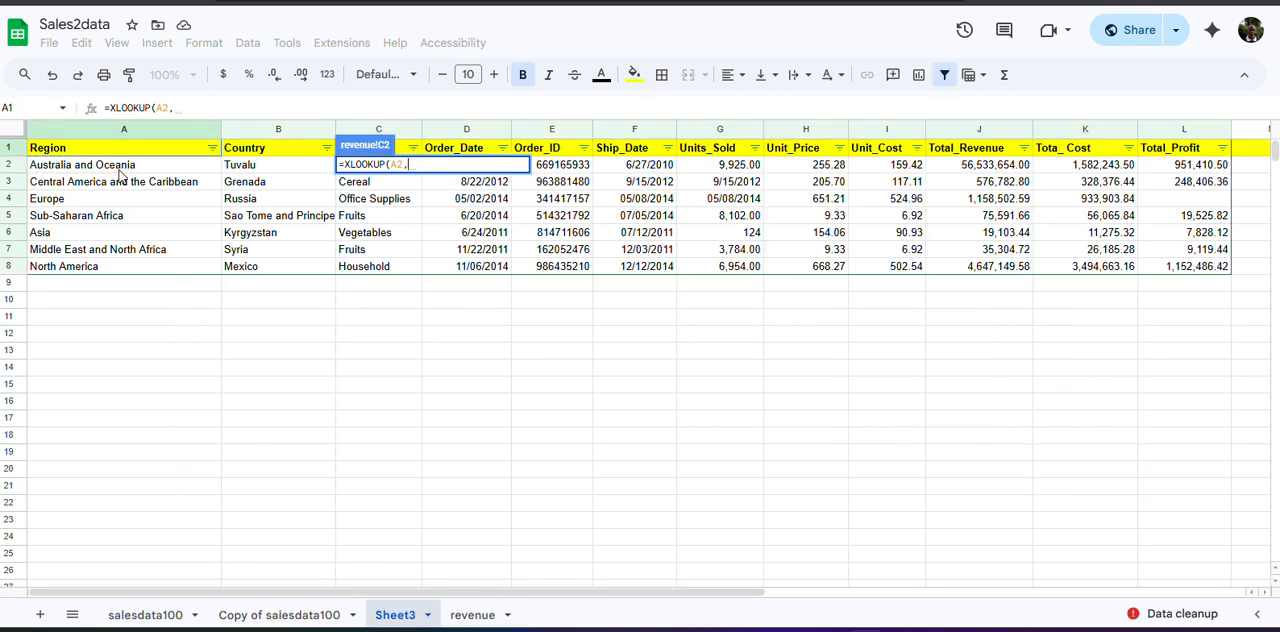
{"action": "left_click_drag", "start_coordinate": [127, 170], "coordinate": [120, 266]}
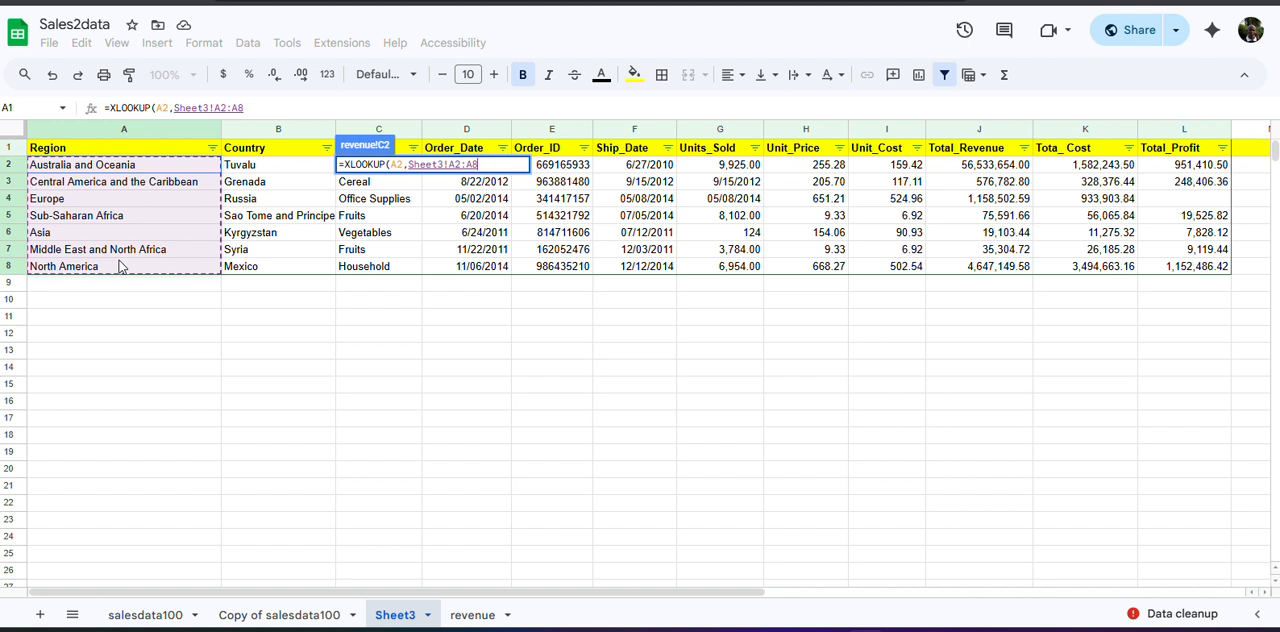
{"action": "mouse_move", "coordinate": [120, 266]}
{"action": "left_mouse_down"}
{"action": "mouse_move", "coordinate": [110, 180]}
{"action": "mouse_move", "coordinate": [117, 270]}
{"action": "left_mouse_up"}
{"action": "left_click", "coordinate": [254, 108]}
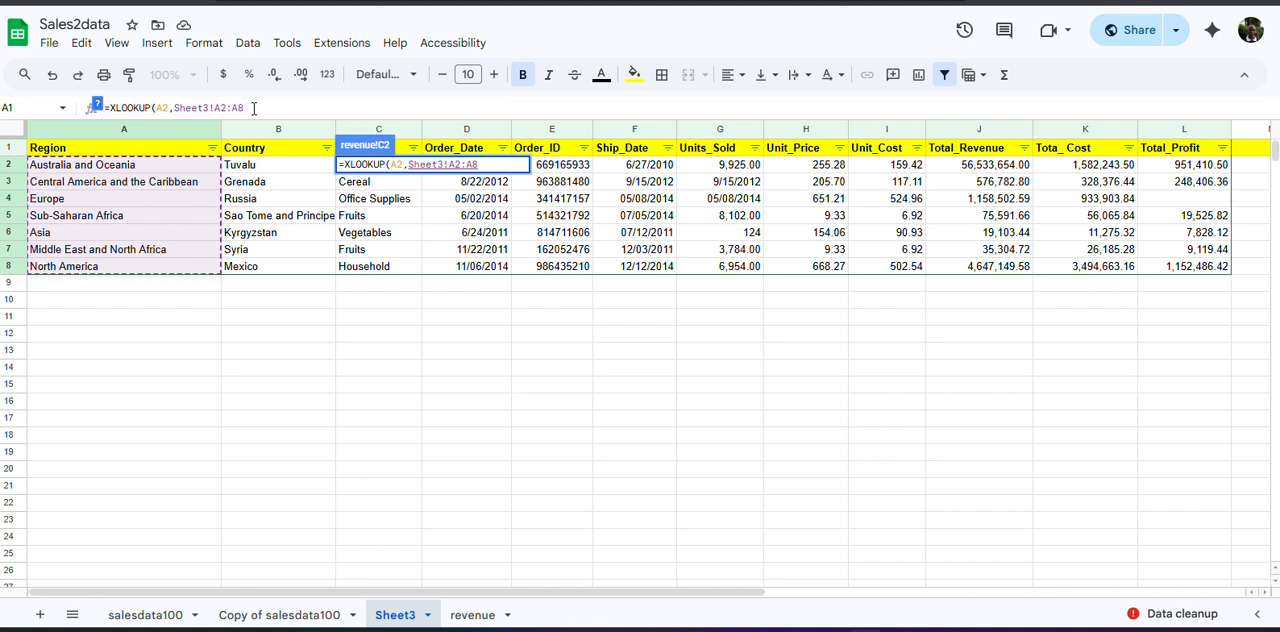
{"action": "key", "text": "BackSpace"}
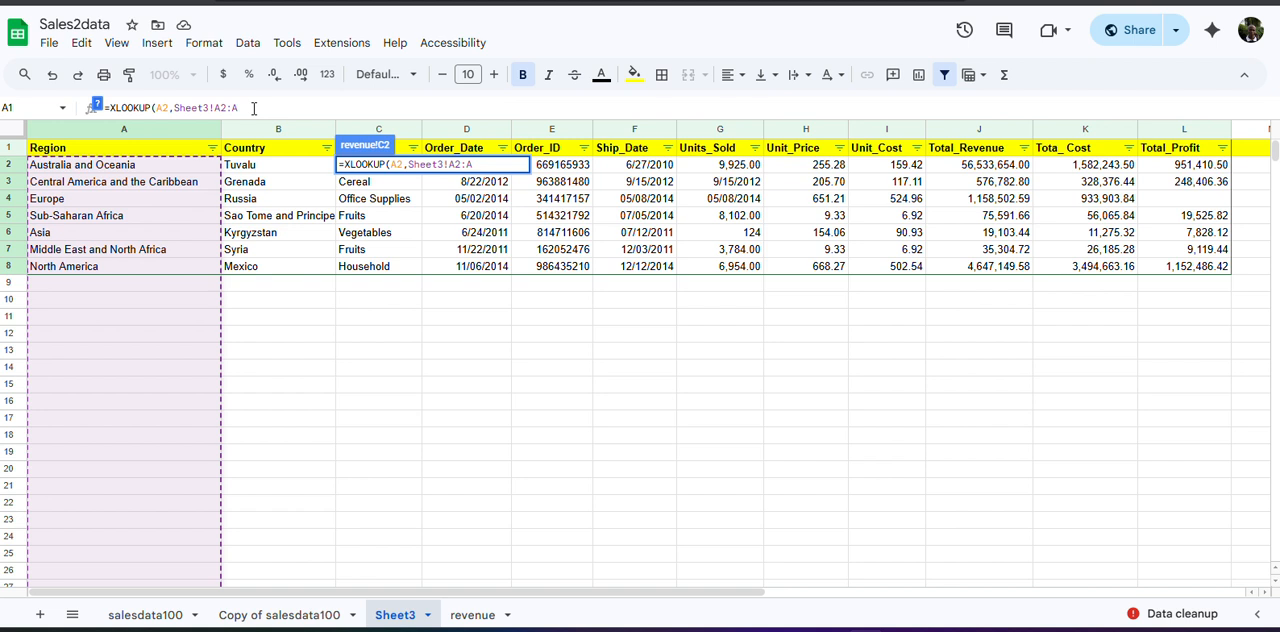
{"action": "type", "text": "8"}
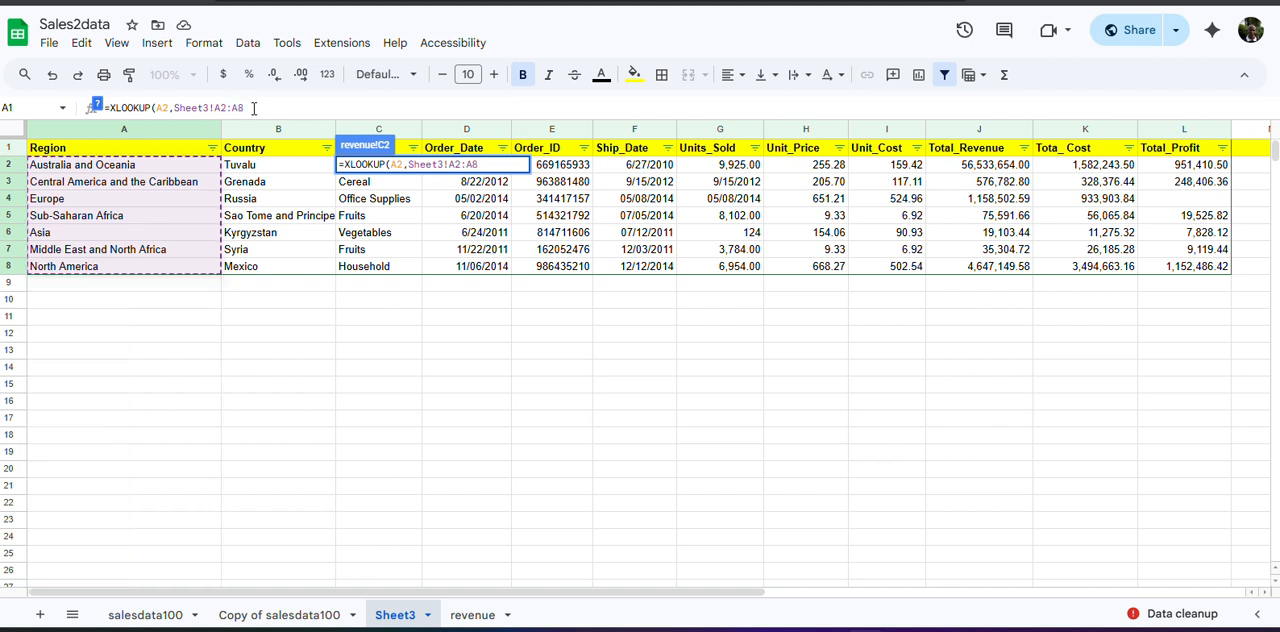
{"action": "key", "text": "F4"}
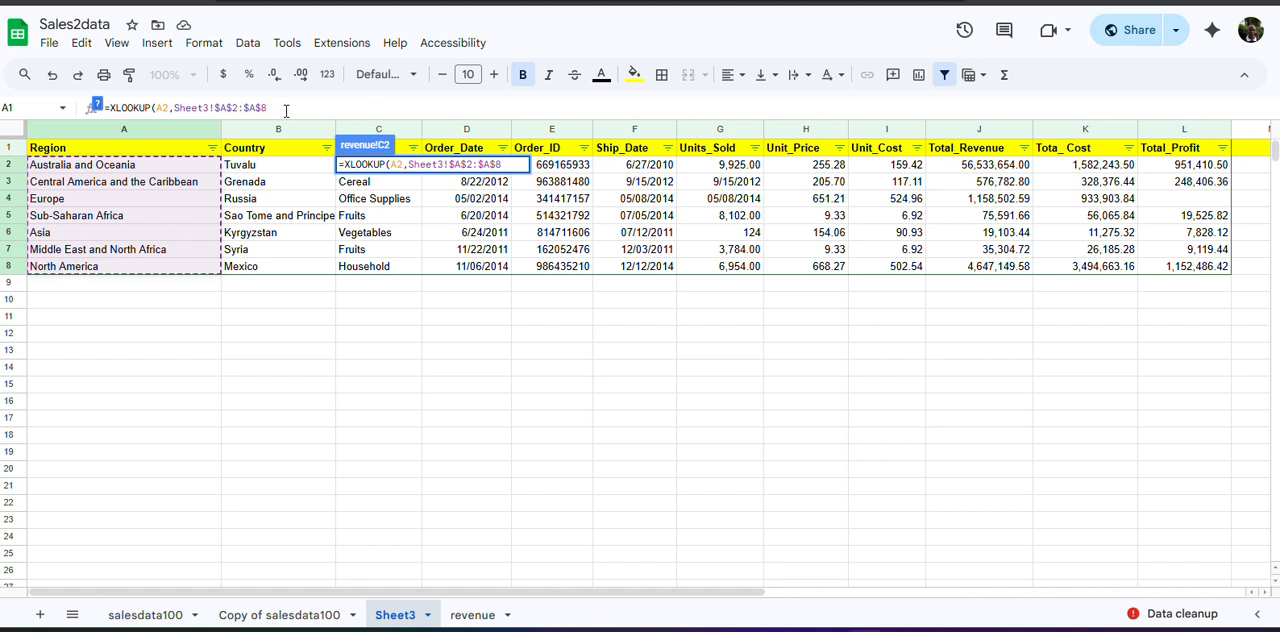
Add Sheet3's Total_Revenue cells as the absolute result range $J$2:$J$8 and complete the XLOOKUP formula.
{"action": "type", "text": ","}
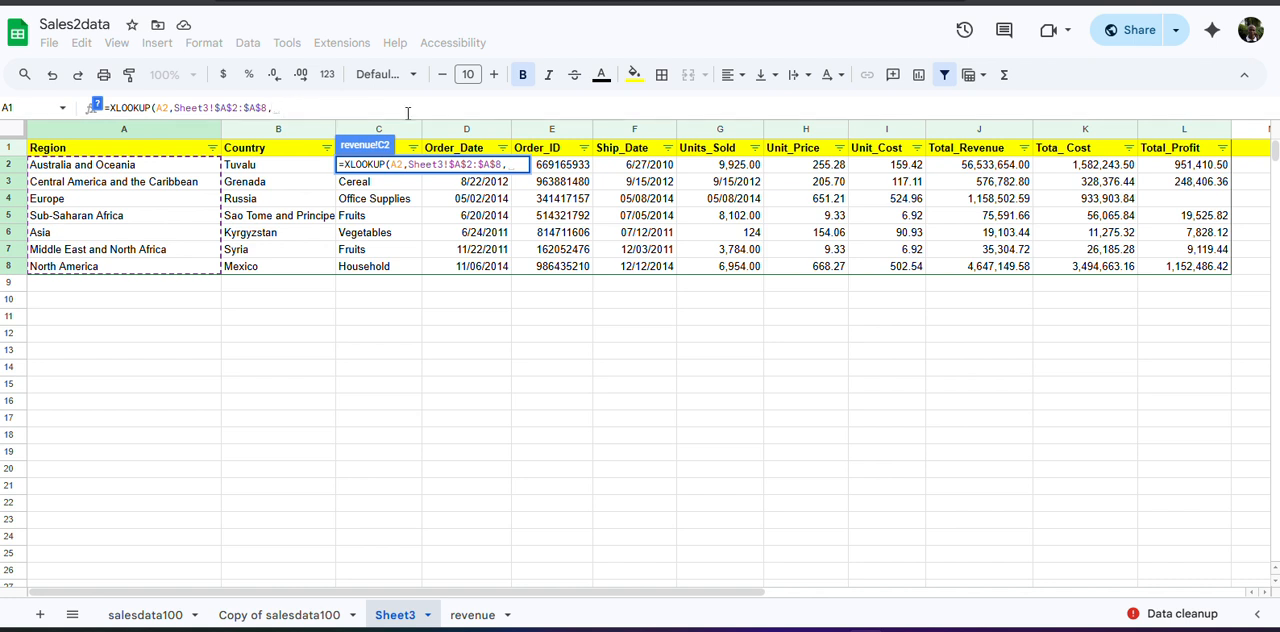
{"action": "left_click", "coordinate": [967, 164]}
{"action": "left_click_drag", "start_coordinate": [970, 180], "coordinate": [980, 275]}
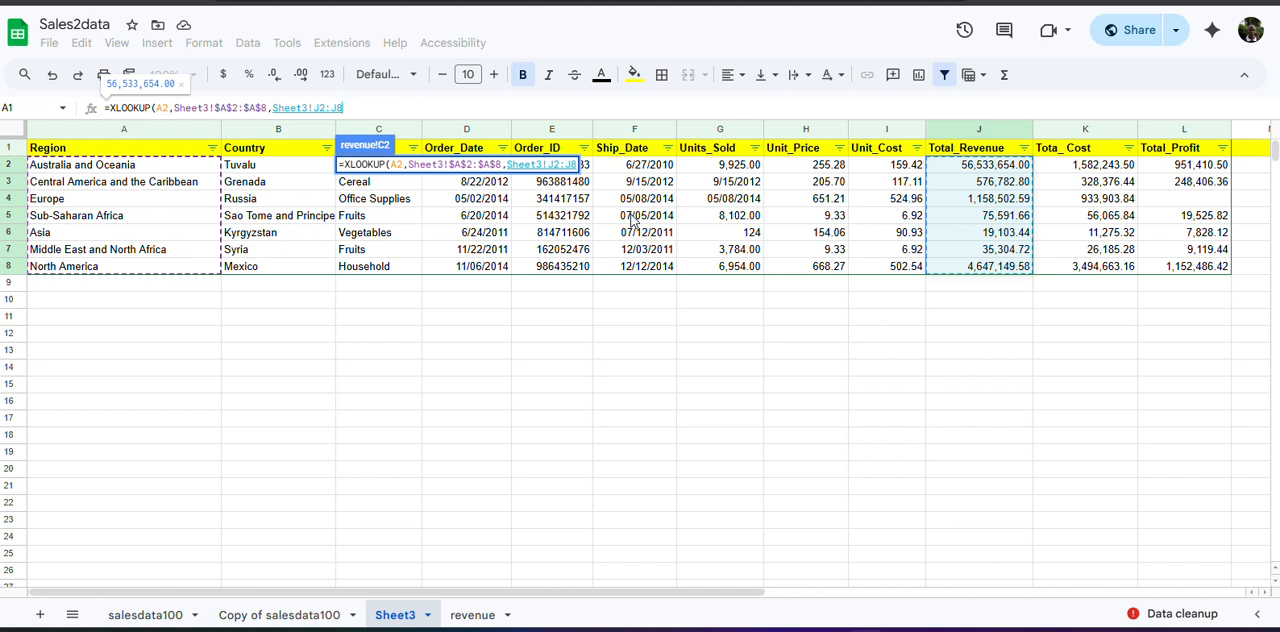
{"action": "double_click", "coordinate": [300, 108]}
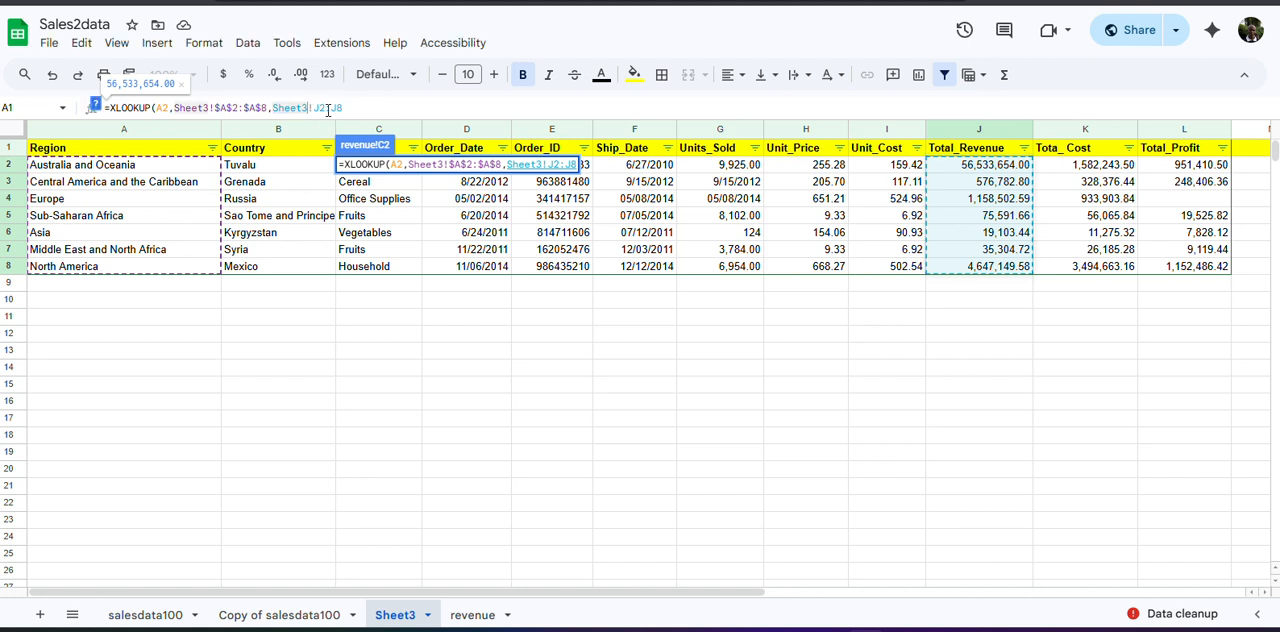
{"action": "key", "text": "F4"}
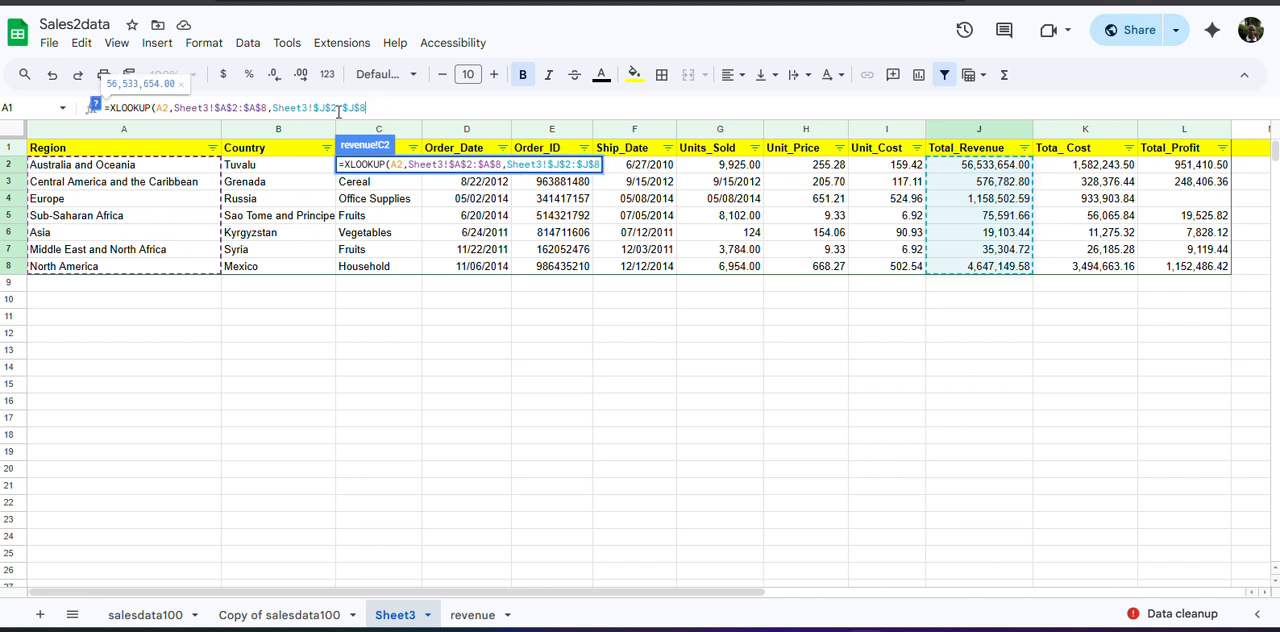
{"action": "type", "text": ")"}
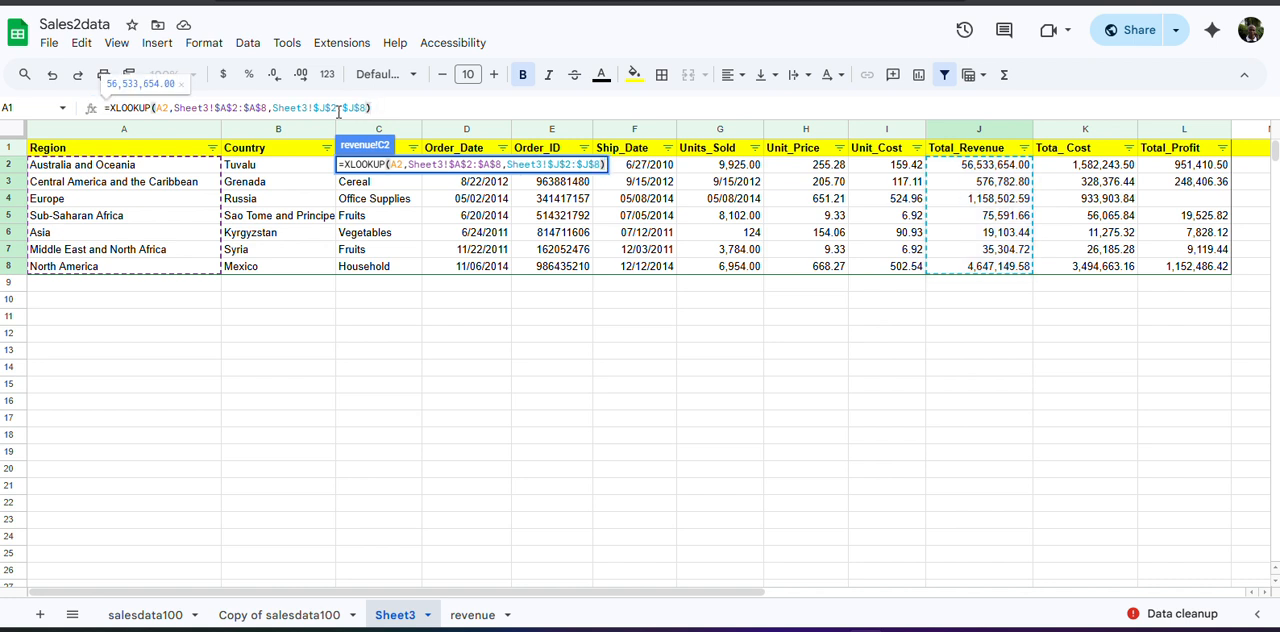
{"action": "key", "text": "Return"}
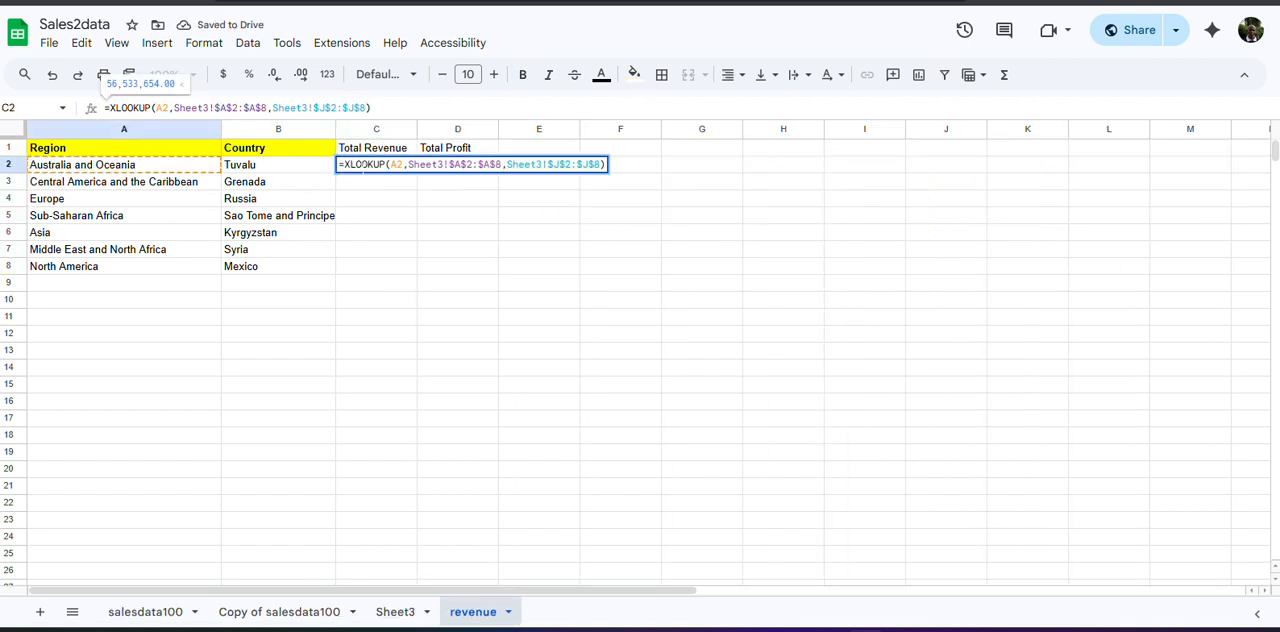
Fill the Total Revenue formula from C2 down to C8 and inspect the formulas in C2 and C6.
{"action": "left_click", "coordinate": [368, 168]}
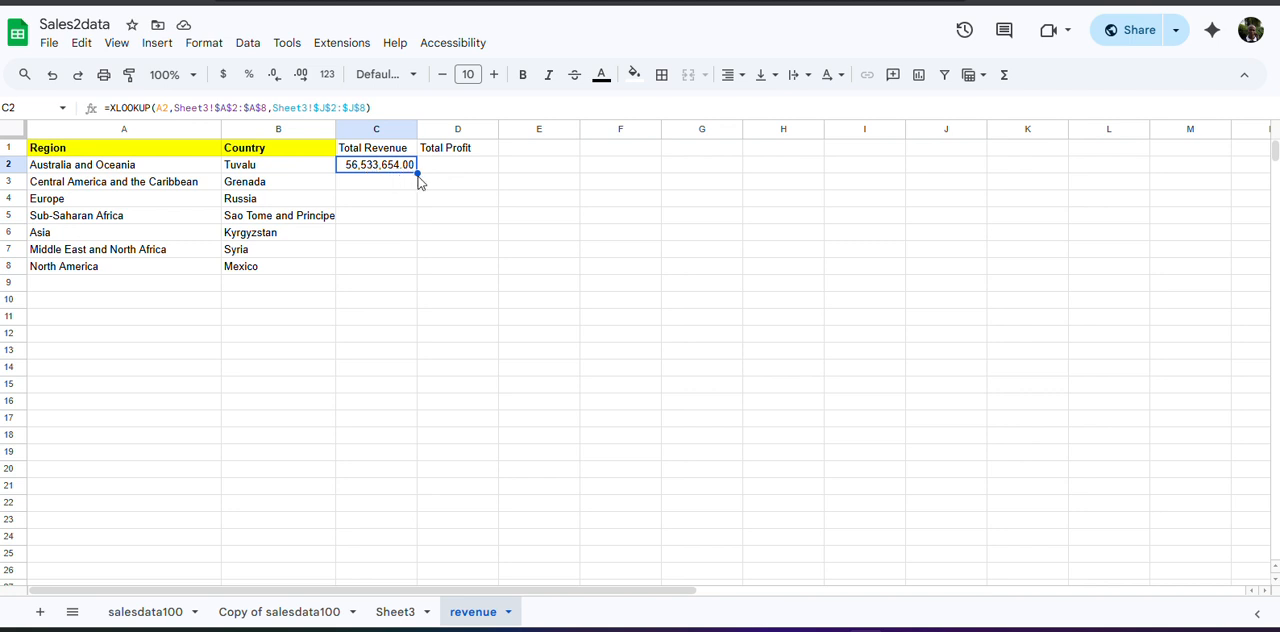
{"action": "left_click_drag", "start_coordinate": [416, 173], "coordinate": [406, 270]}
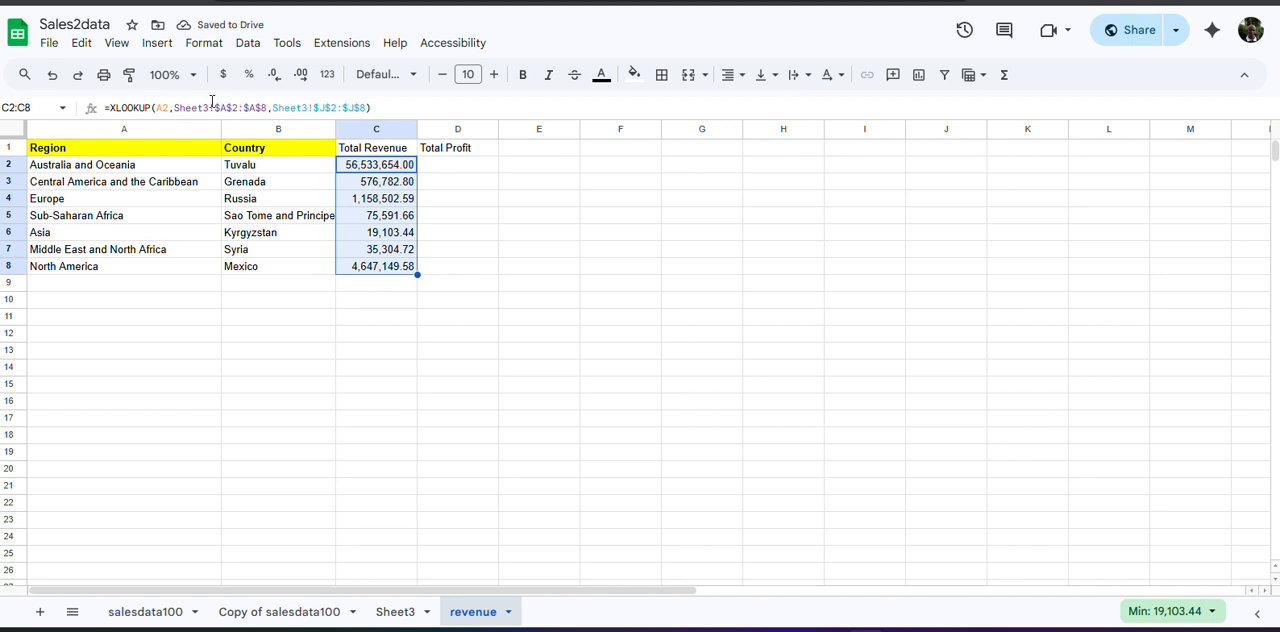
{"action": "left_click", "coordinate": [207, 106]}
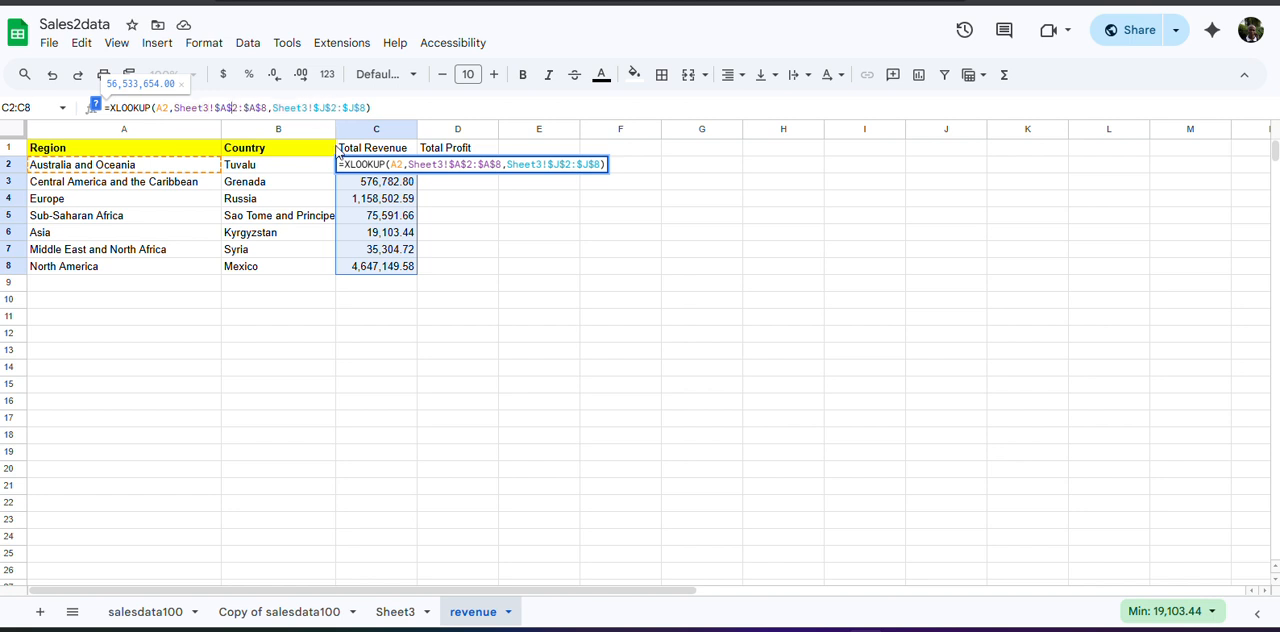
{"action": "left_click", "coordinate": [389, 238]}
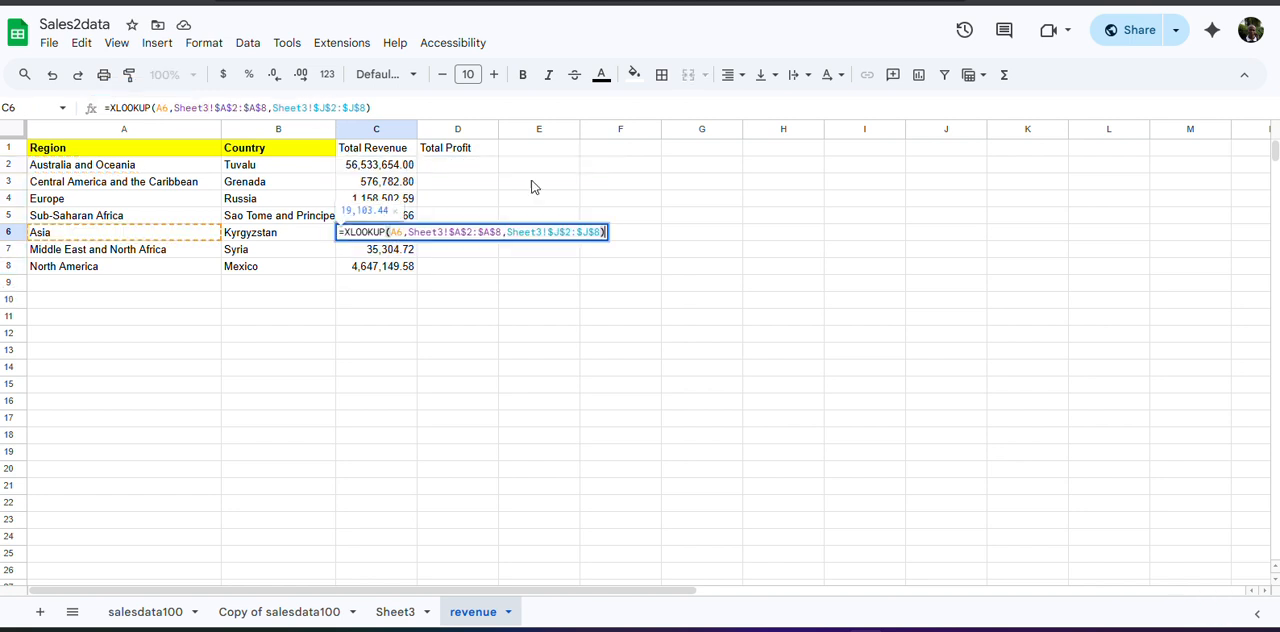
In cell D2 of the revenue sheet, start an XLOOKUP formula with the region in A2 as the search key.
{"action": "left_click", "coordinate": [472, 168]}
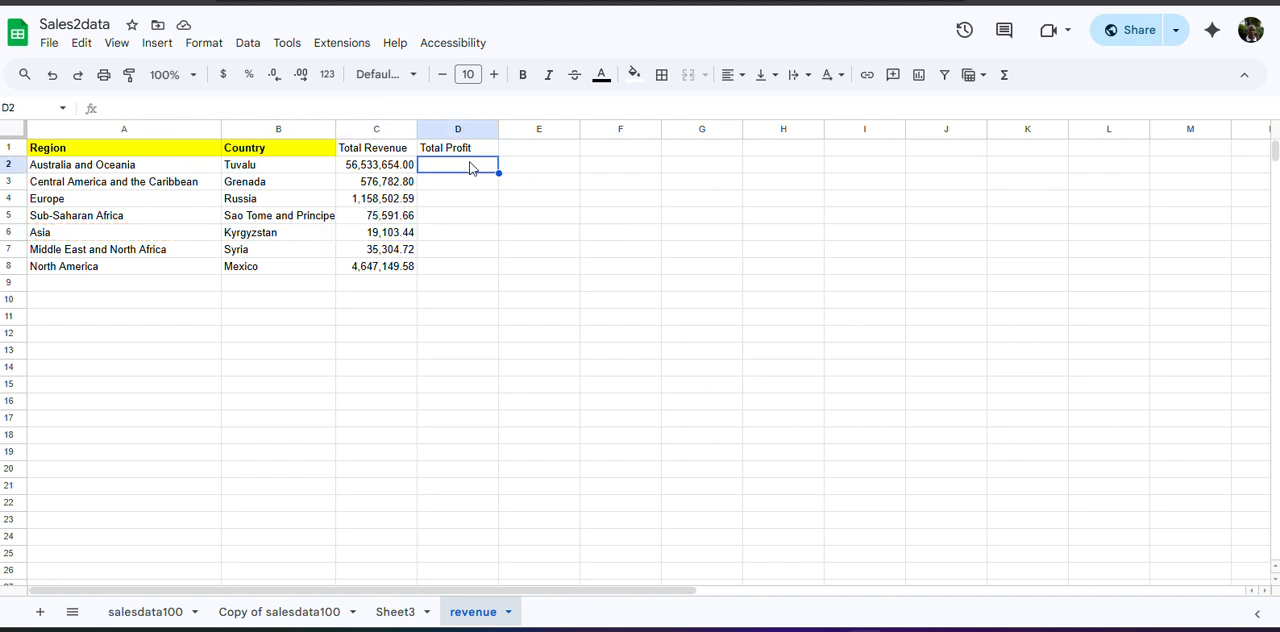
{"action": "type", "text": "="}
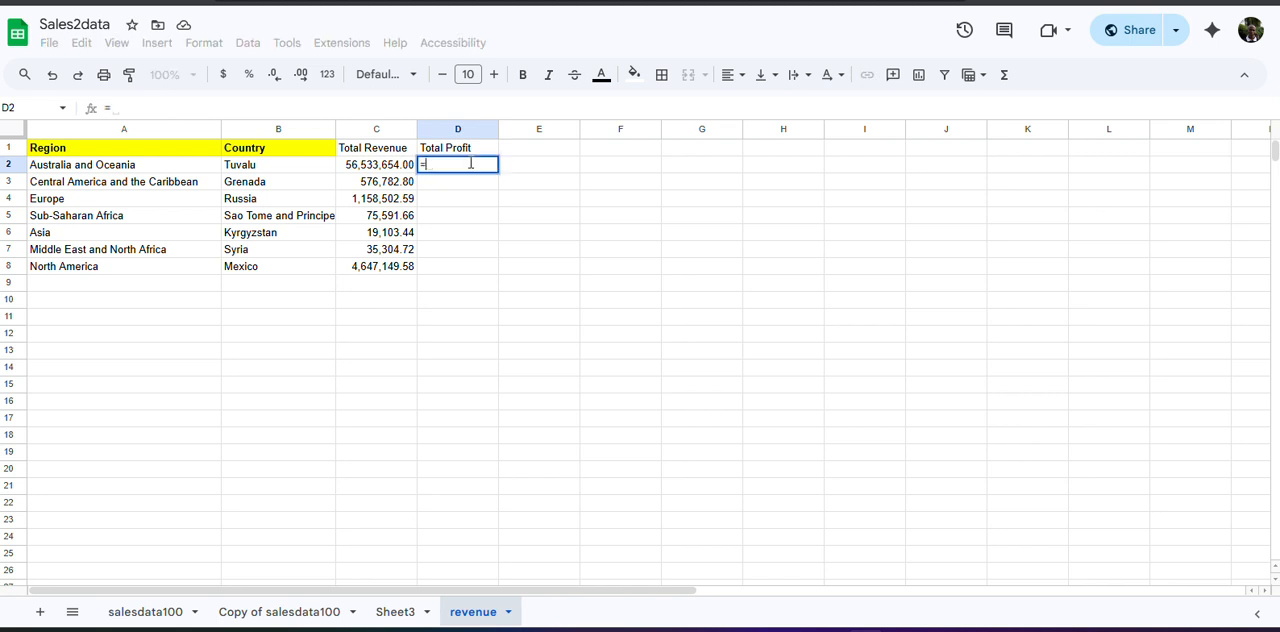
{"action": "type", "text": "X"}
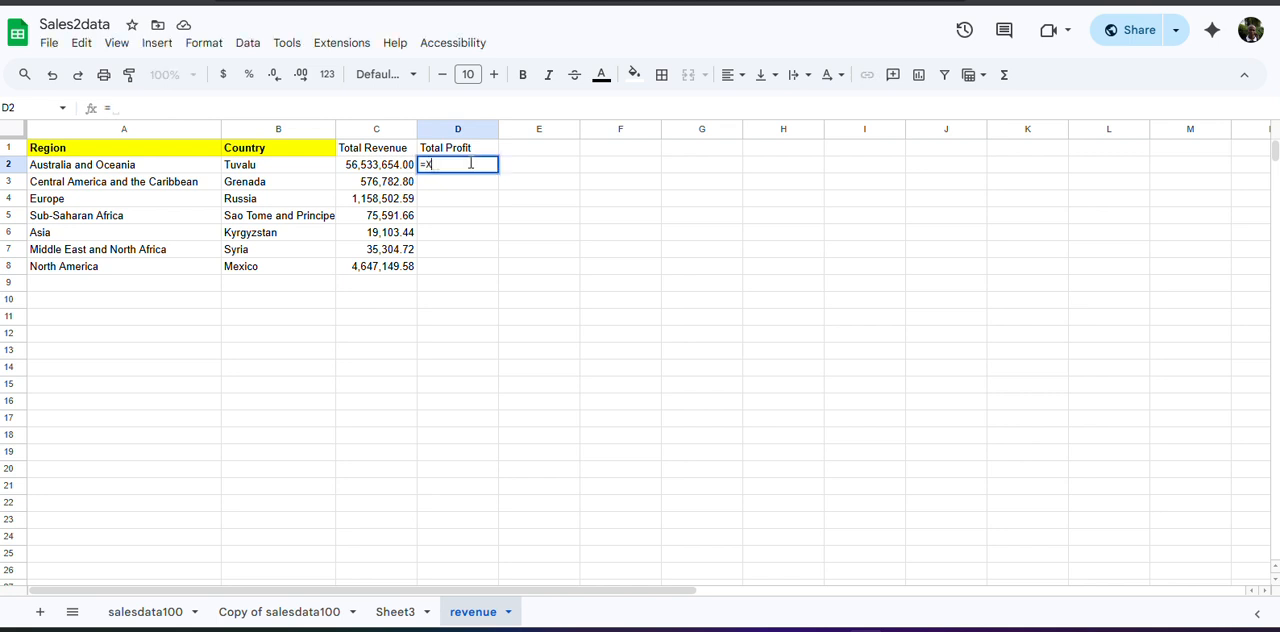
{"action": "type", "text": "LOO"}
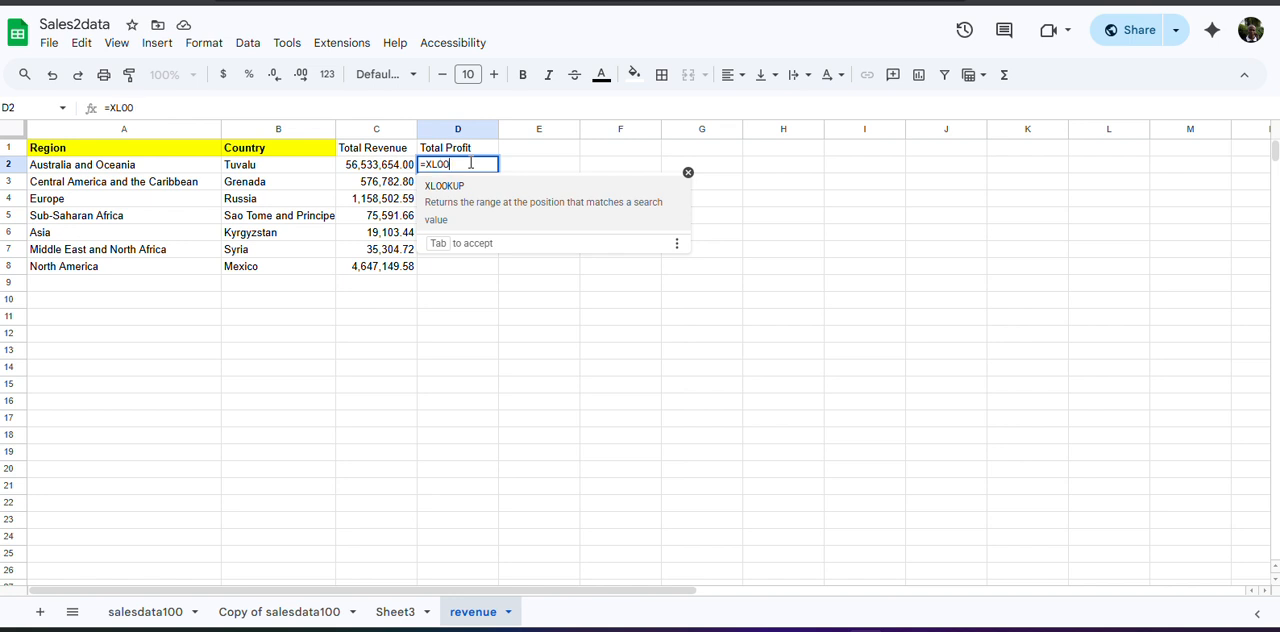
{"action": "key", "text": "Tab"}
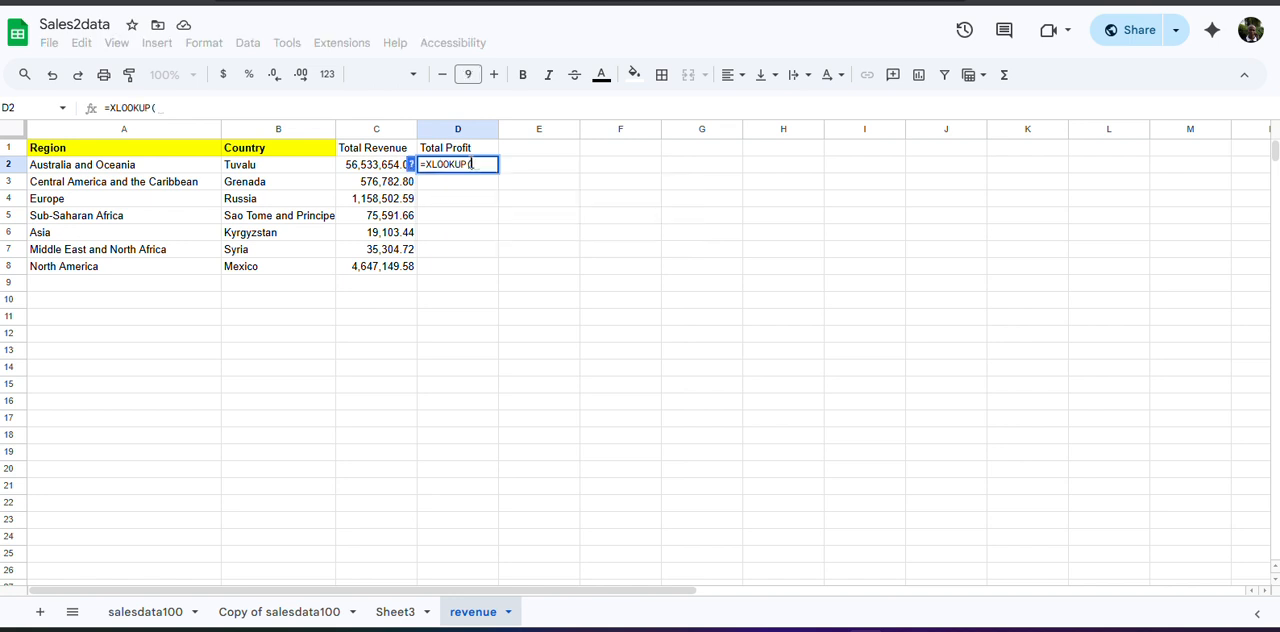
{"action": "left_click", "coordinate": [104, 166]}
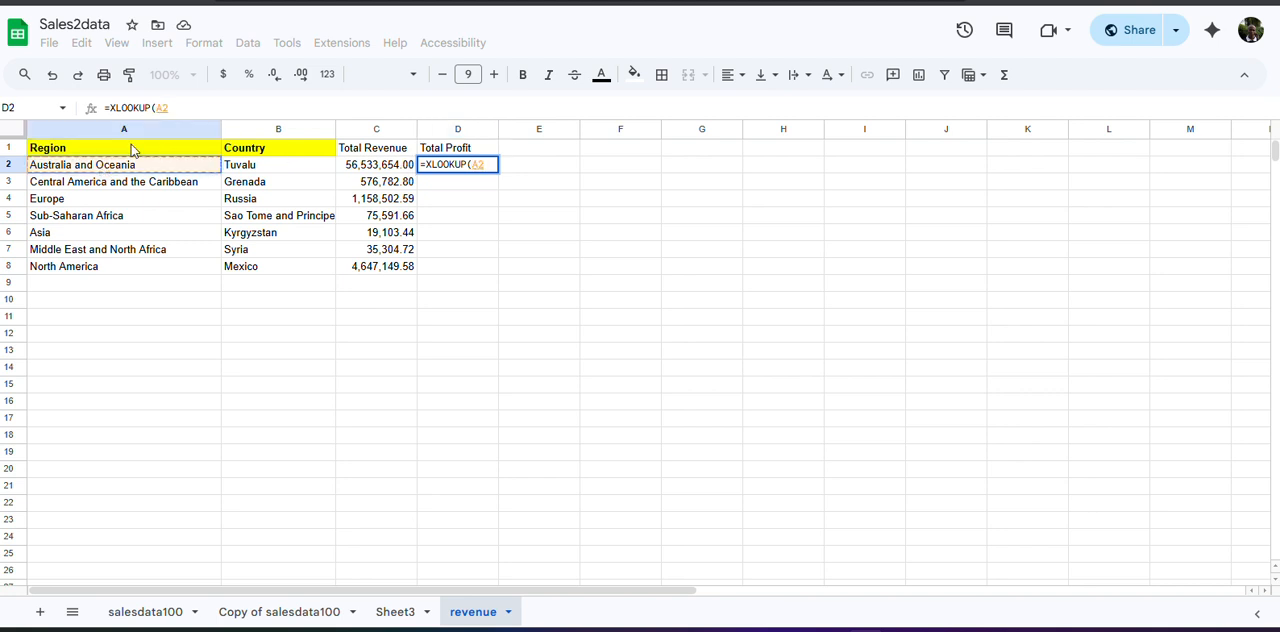
{"action": "type", "text": ","}
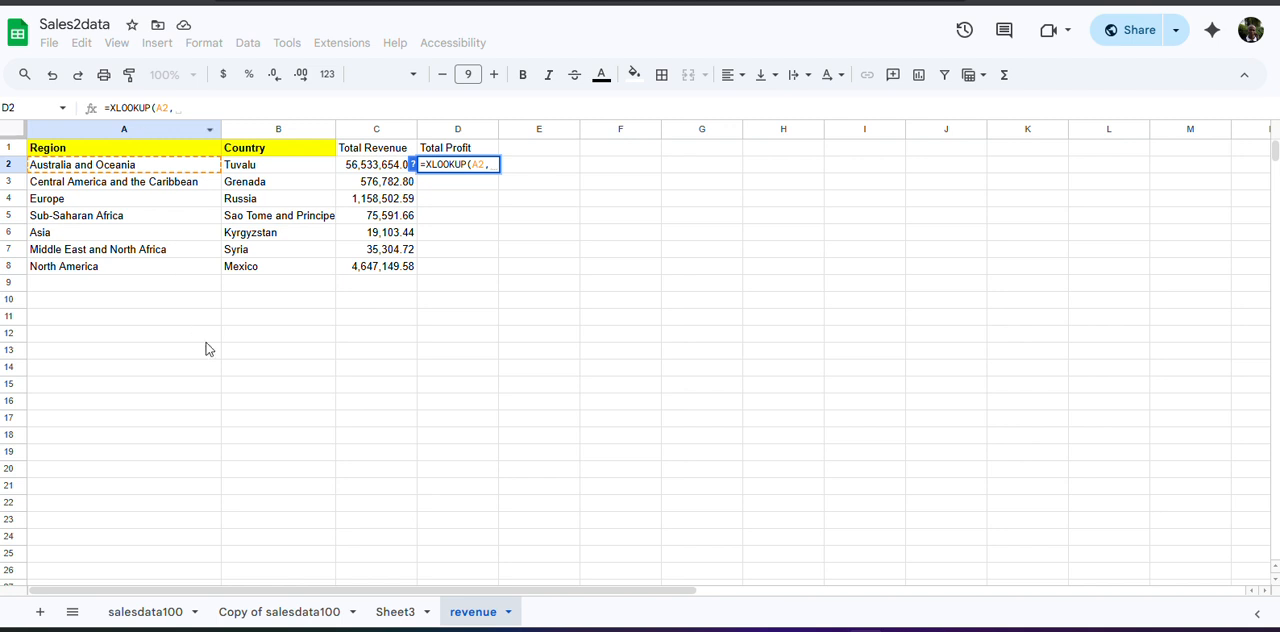
Set the Total Profit formula's lookup range to Sheet3's region cells, locked as the absolute reference $A$2:$A$8.
{"action": "left_click", "coordinate": [392, 613]}
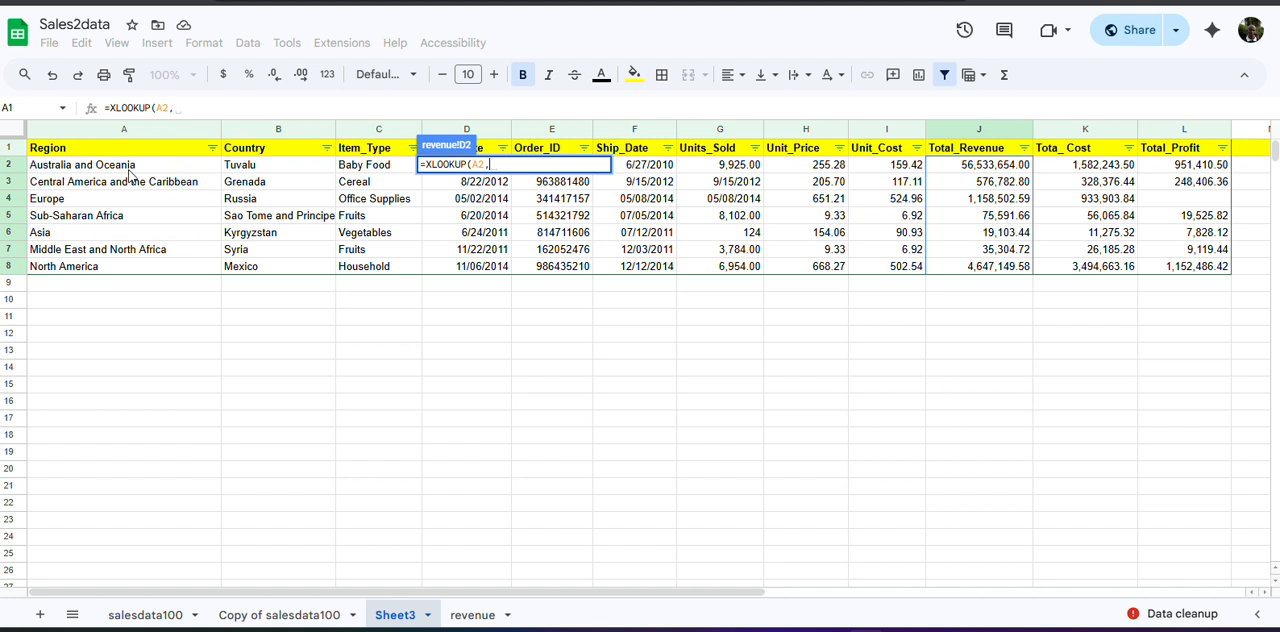
{"action": "left_click", "coordinate": [129, 168]}
{"action": "left_click_drag", "start_coordinate": [129, 196], "coordinate": [123, 272]}
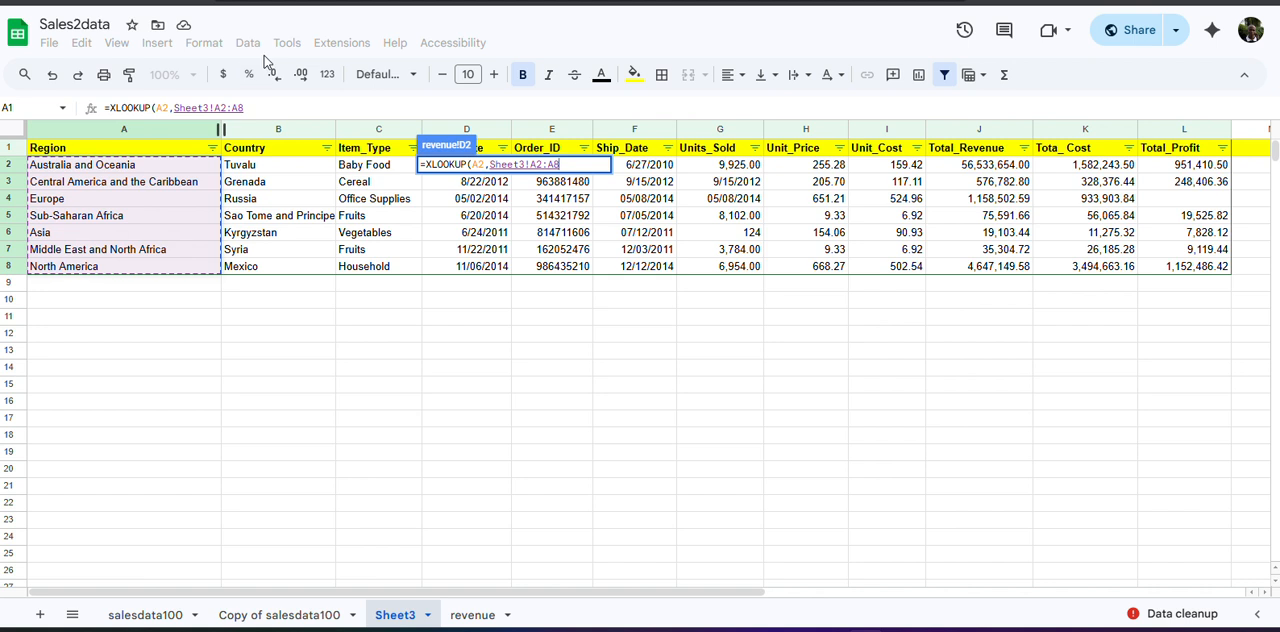
{"action": "key", "text": "F4"}
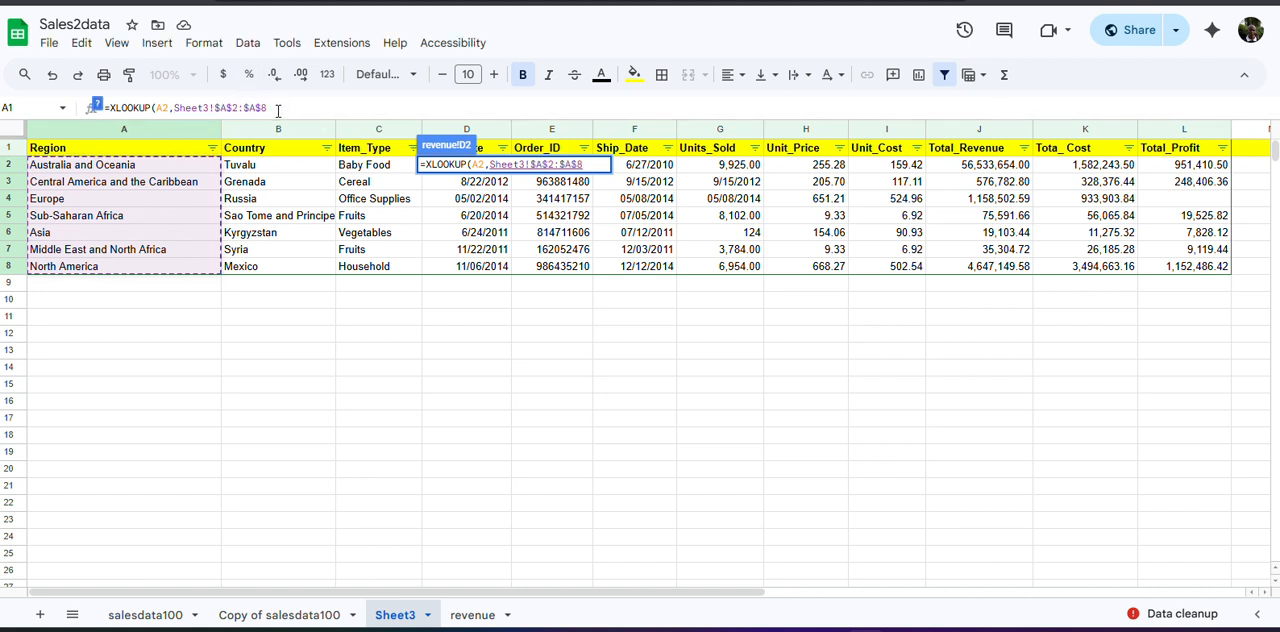
{"action": "type", "text": ","}
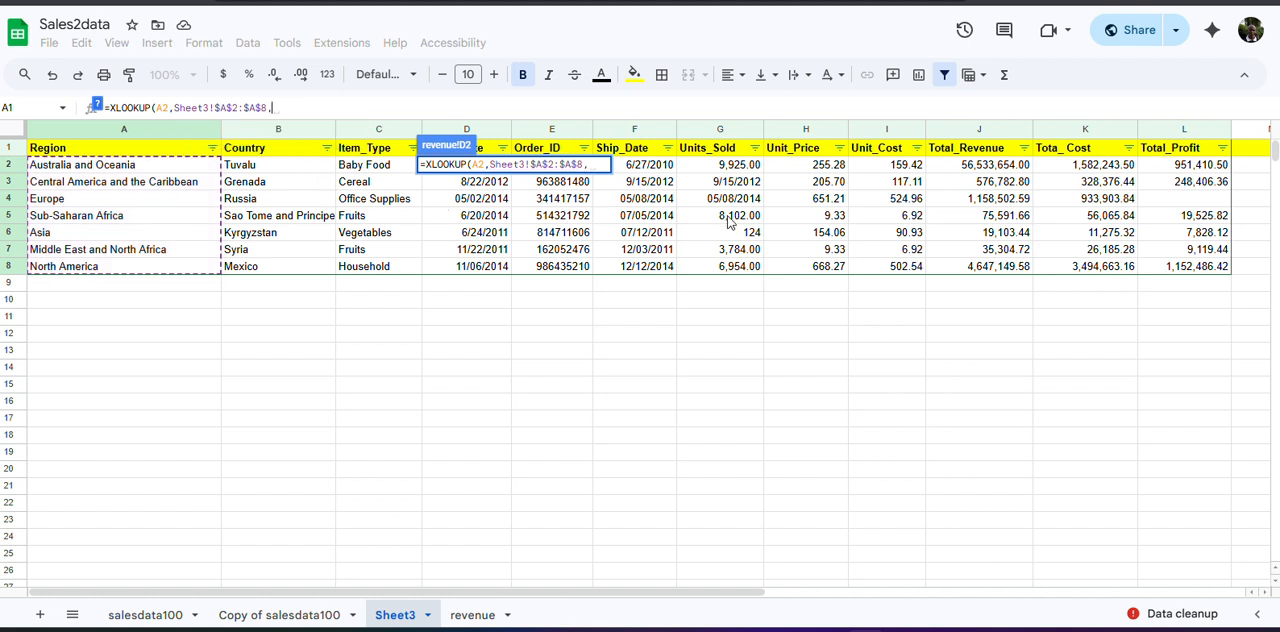
Add Sheet3's Total_Profit cells as the absolute result range $L$2:$L$8 and complete the XLOOKUP formula in D2.
{"action": "left_click", "coordinate": [1171, 171]}
{"action": "left_click_drag", "start_coordinate": [1171, 175], "coordinate": [1172, 272]}
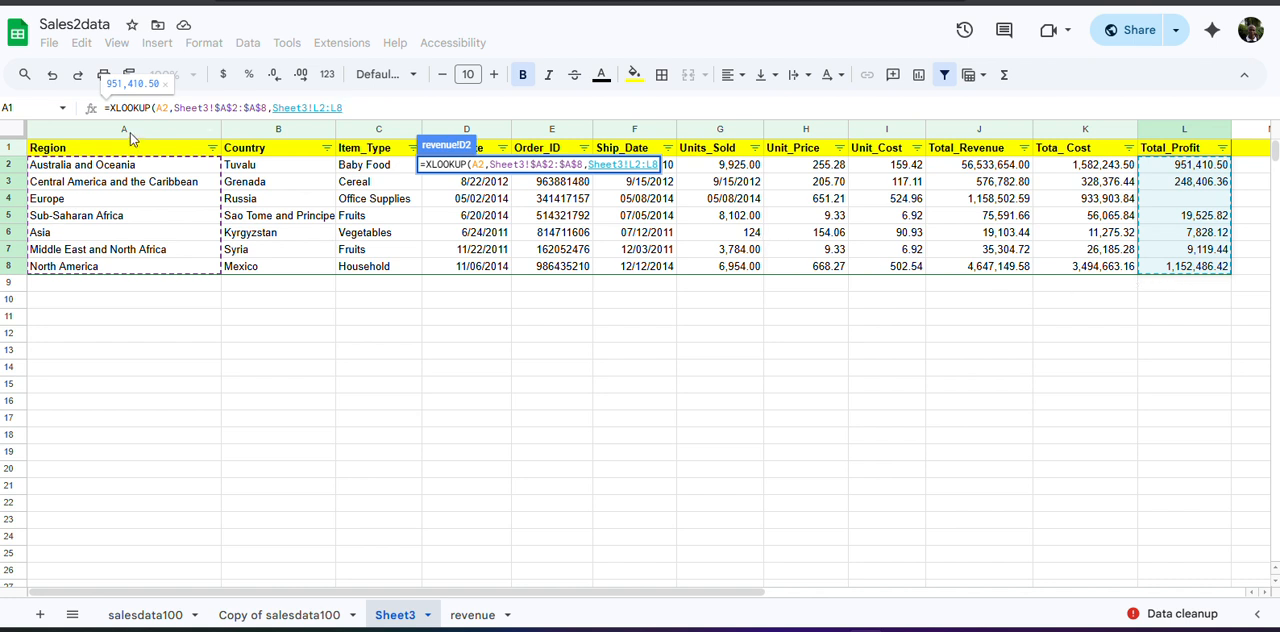
{"action": "key", "text": "F4"}
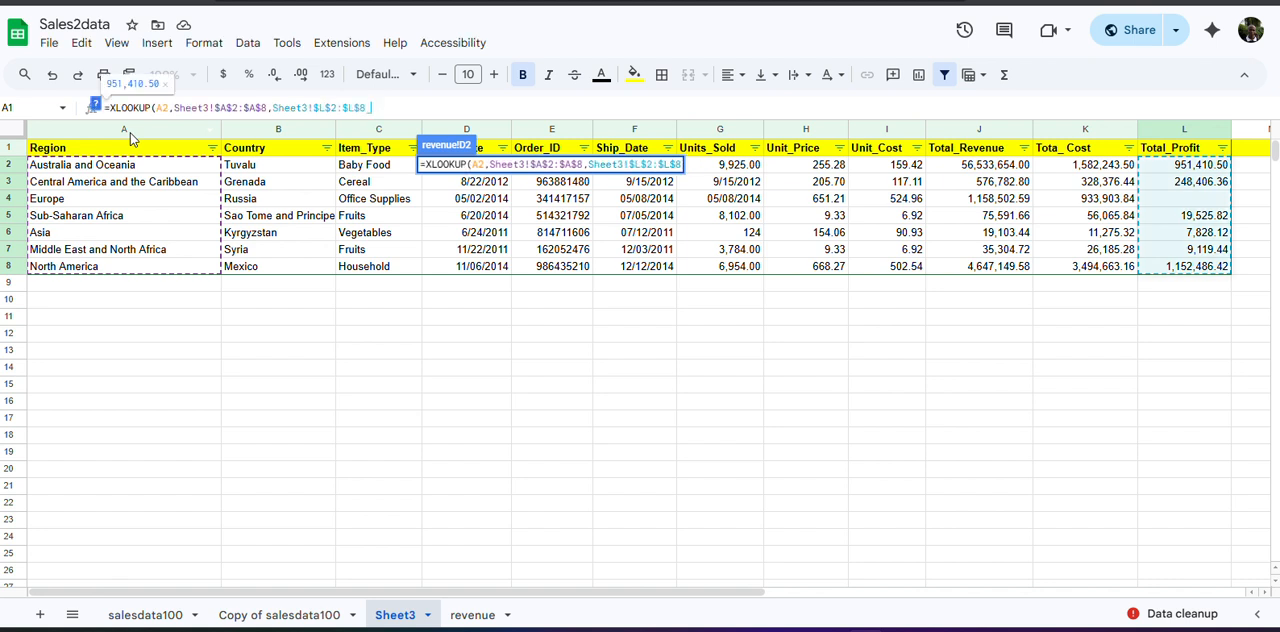
{"action": "key", "text": "BackSpace"}
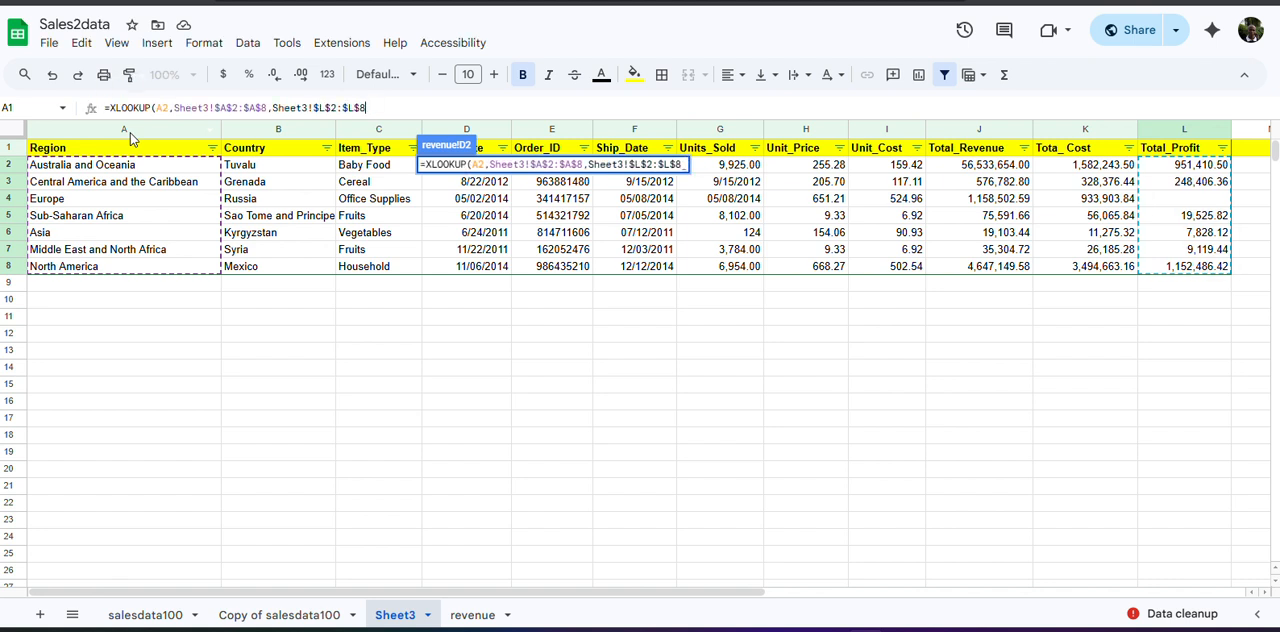
{"action": "type", "text": ")"}
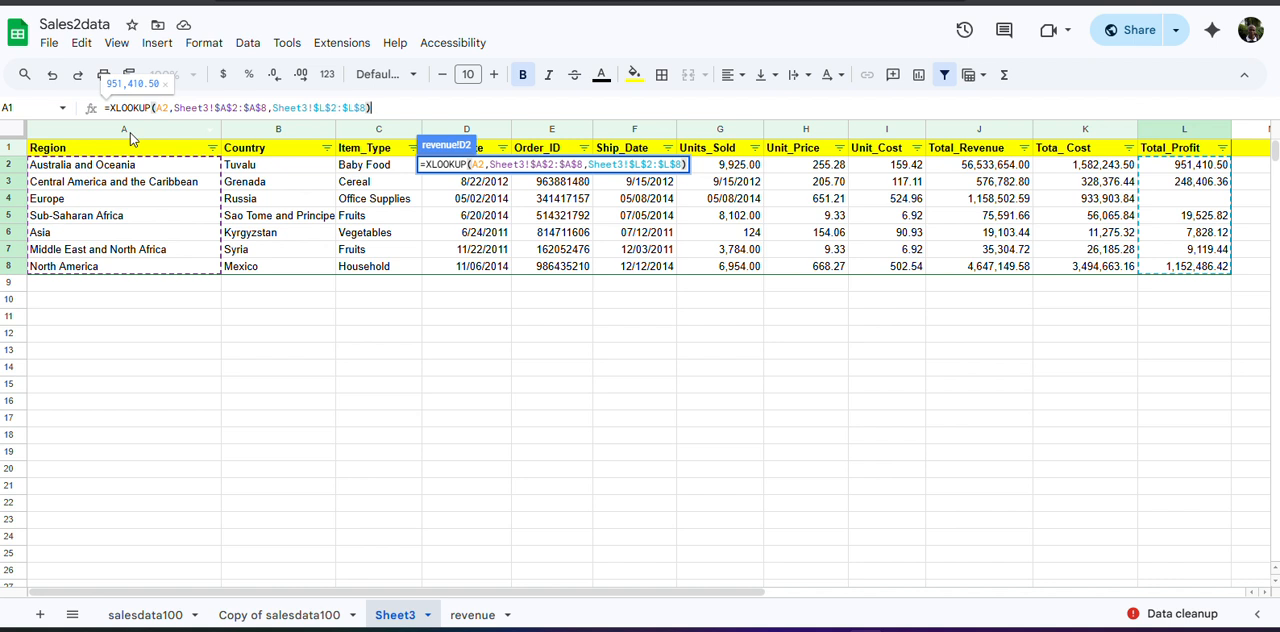
{"action": "key", "text": "Return"}
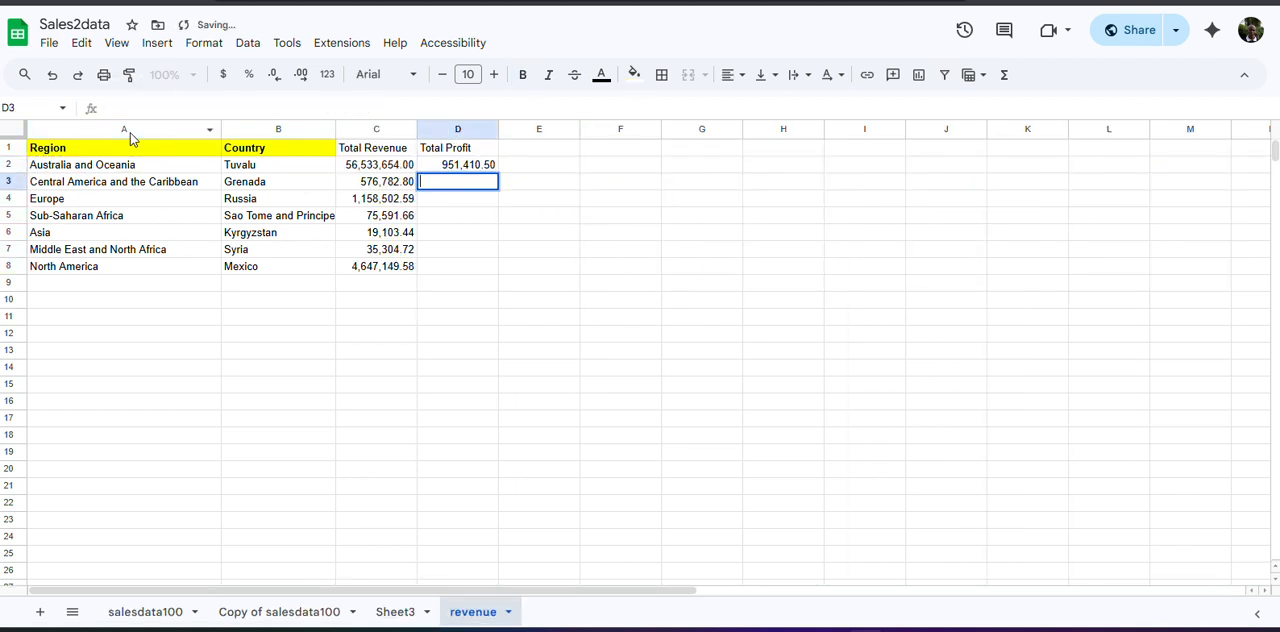
Fill the Total Profit formula from D2 down to D8.
{"action": "scroll", "coordinate": [343, 146], "scroll_direction": "down", "scroll_amount": 3}
{"action": "scroll", "coordinate": [323, 151], "scroll_direction": "up", "scroll_amount": 3}
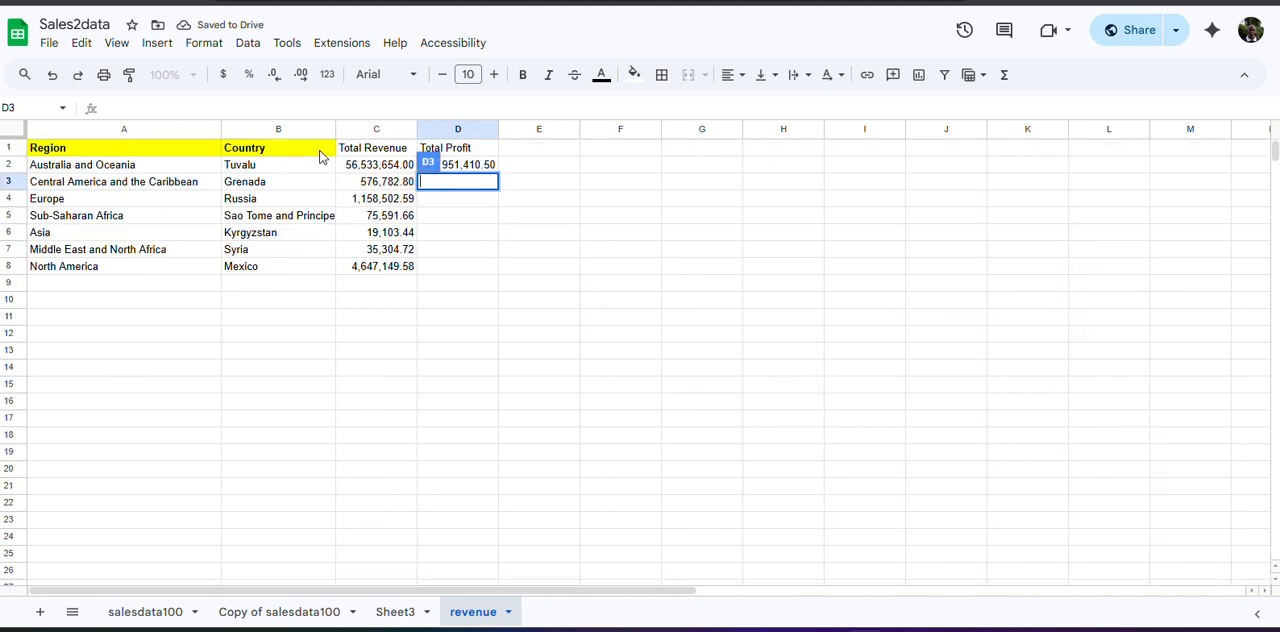
{"action": "left_click", "coordinate": [486, 167]}
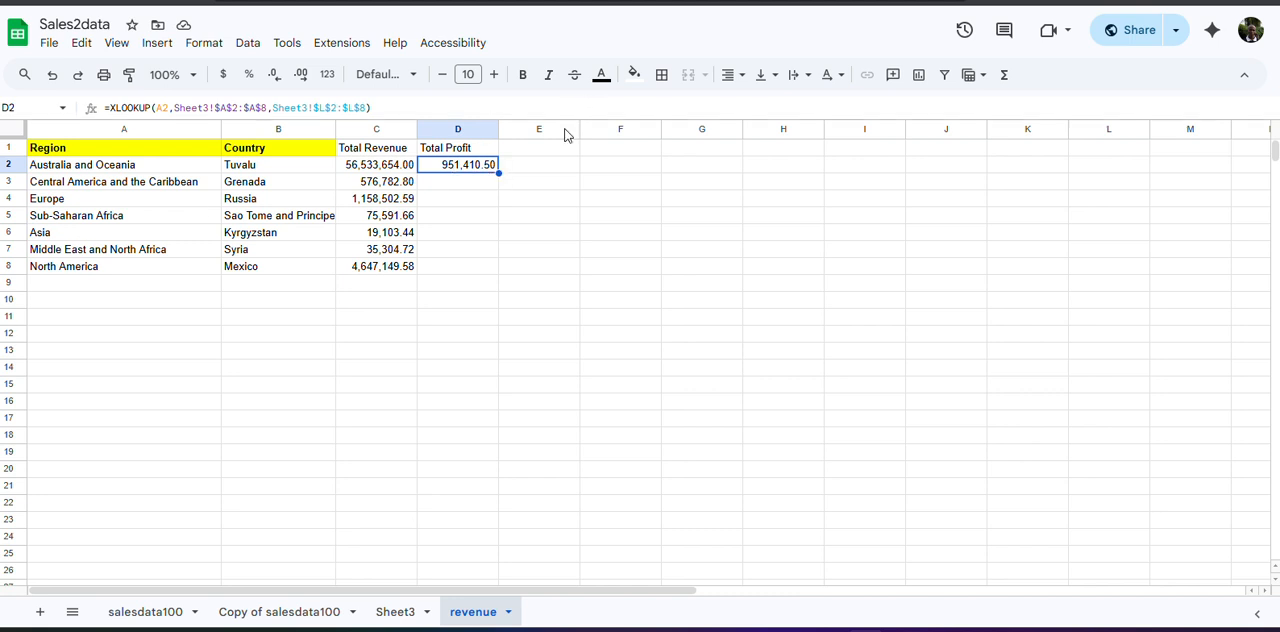
{"action": "double_click", "coordinate": [499, 173]}
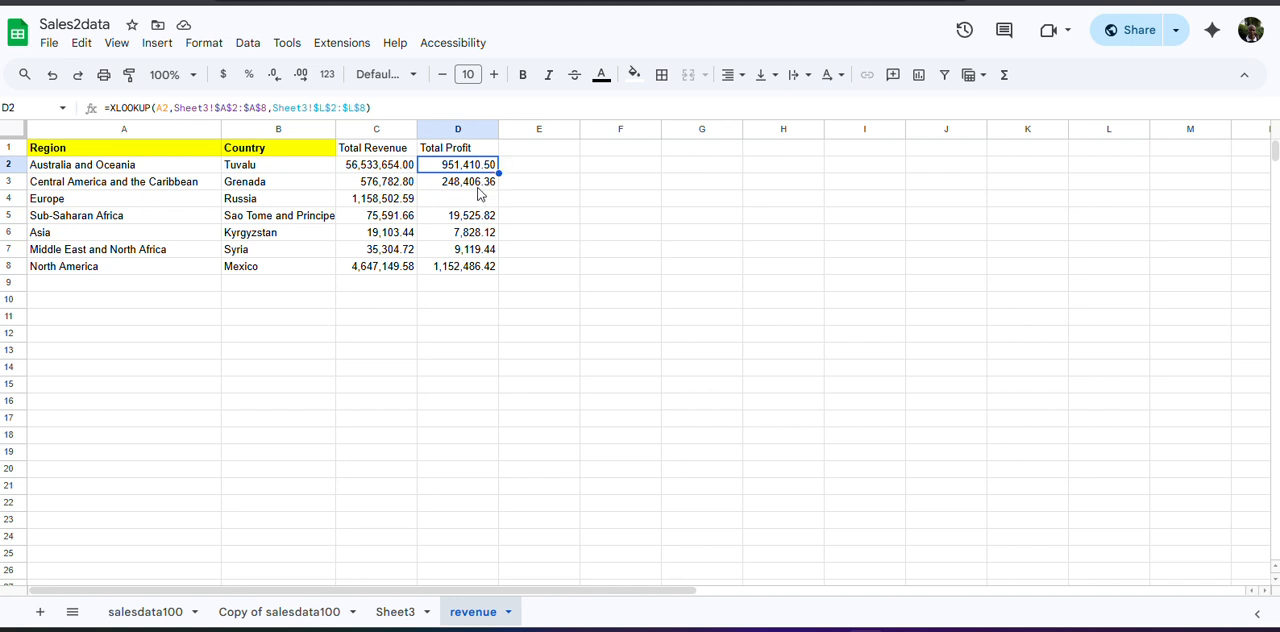
Check the Total Profit result for Europe in D4 against Europe's source row in Sheet3, and return to the revenue sheet.
{"action": "left_click", "coordinate": [452, 202]}
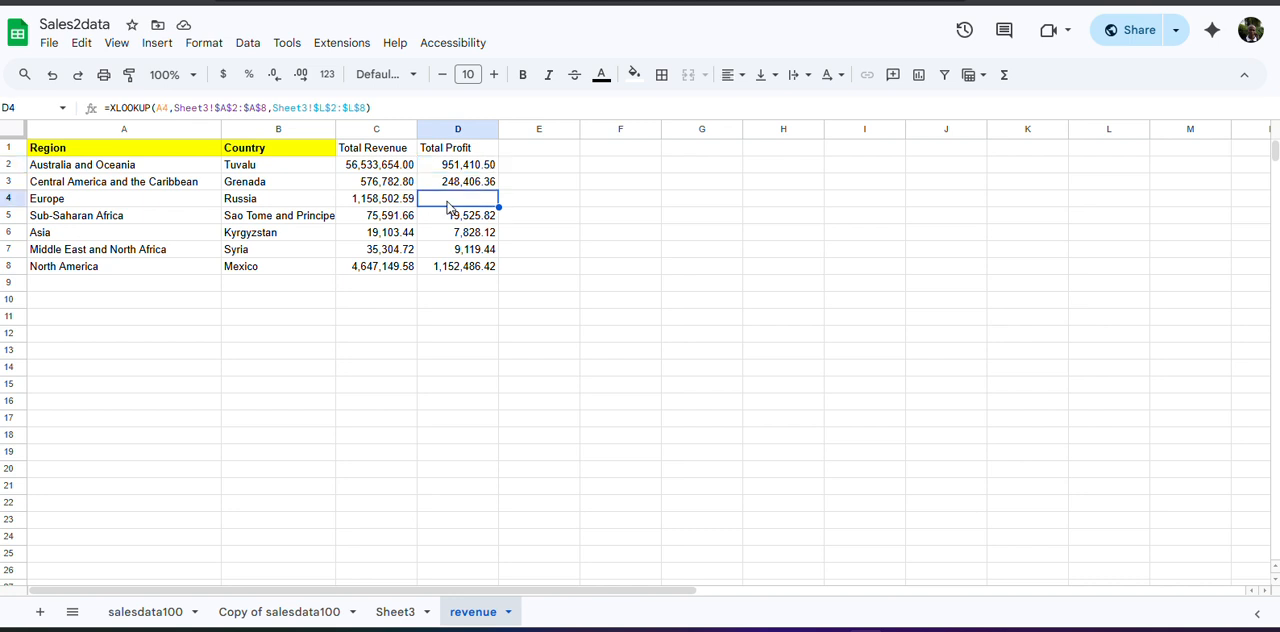
{"action": "left_click", "coordinate": [391, 612]}
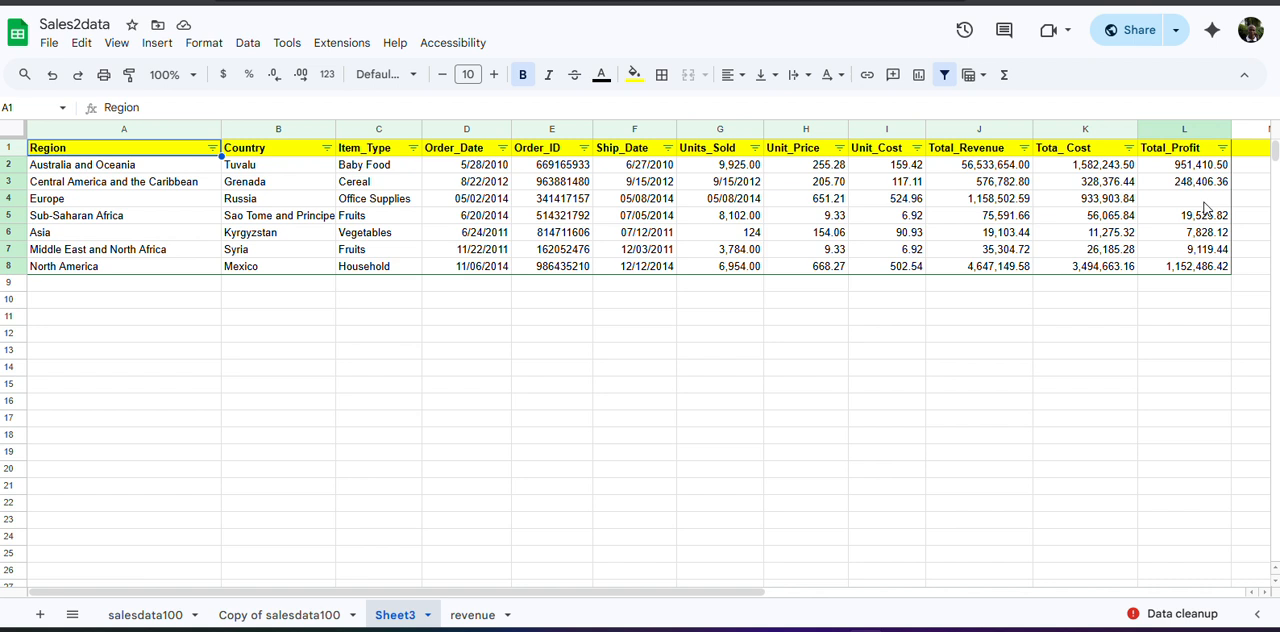
{"action": "left_click", "coordinate": [470, 615]}
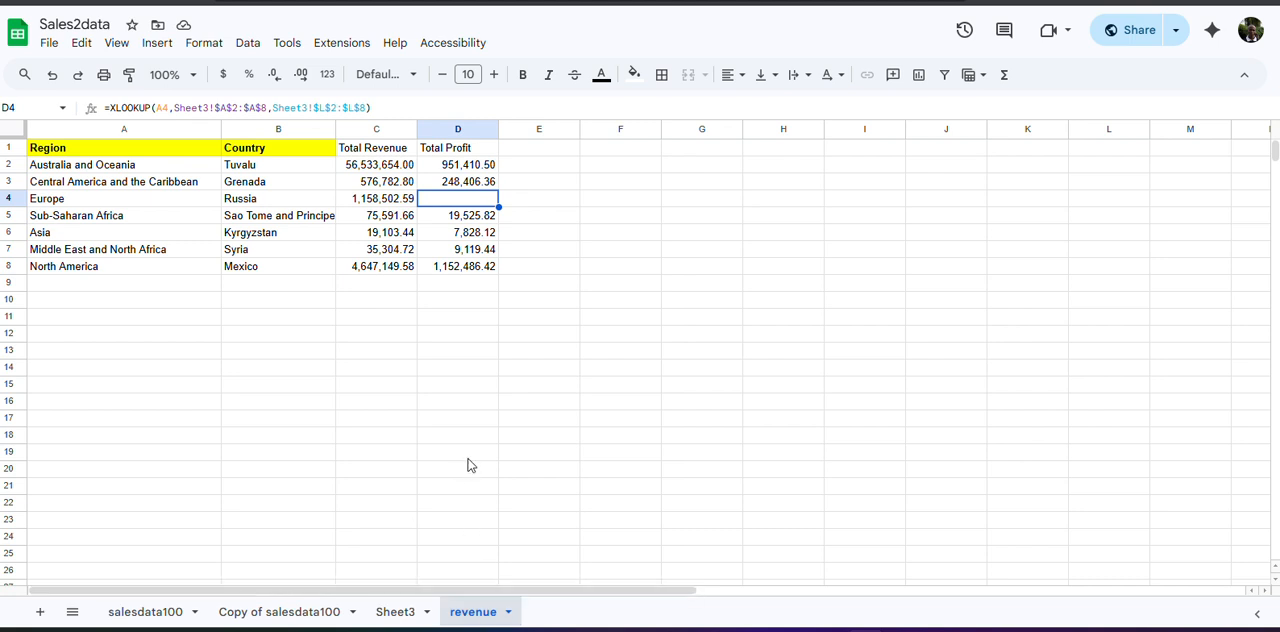